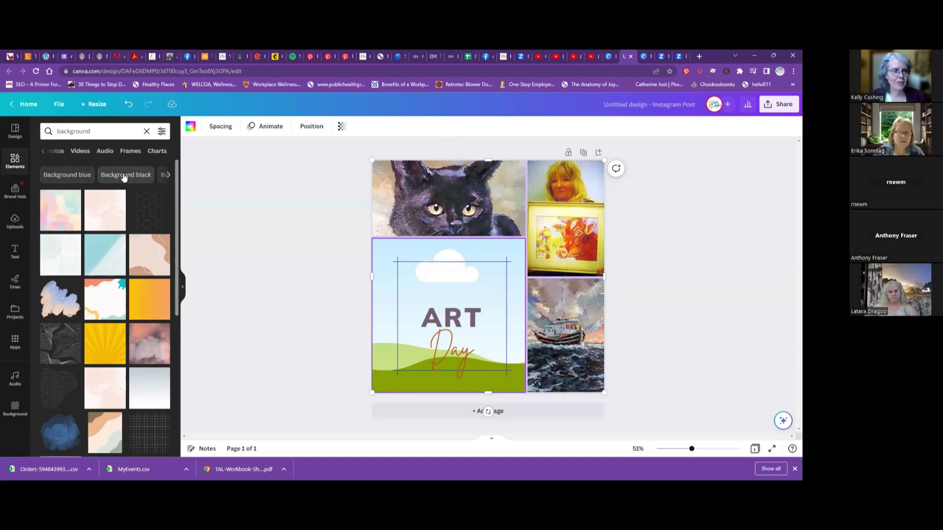
# Step: Add a grid texture element and enlarge it over the title panel
pyautogui.click(168, 176)
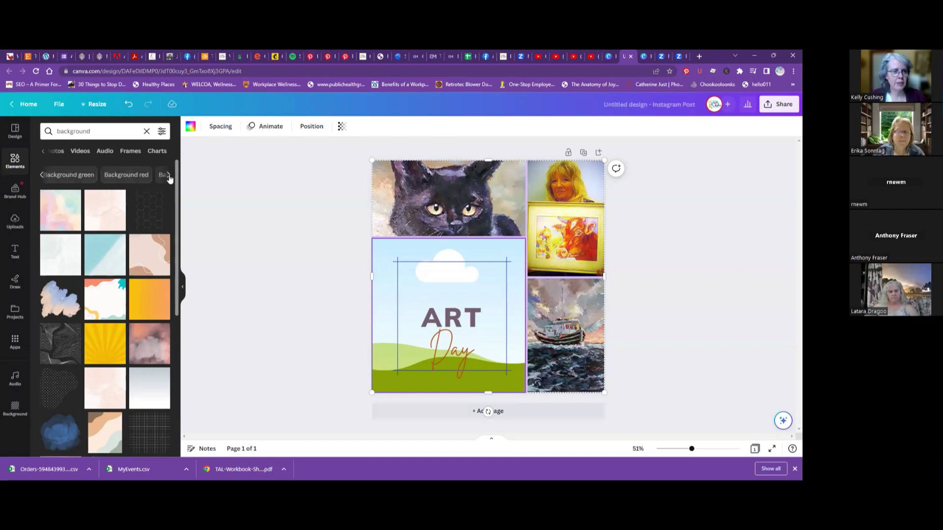
pyautogui.click(168, 175)
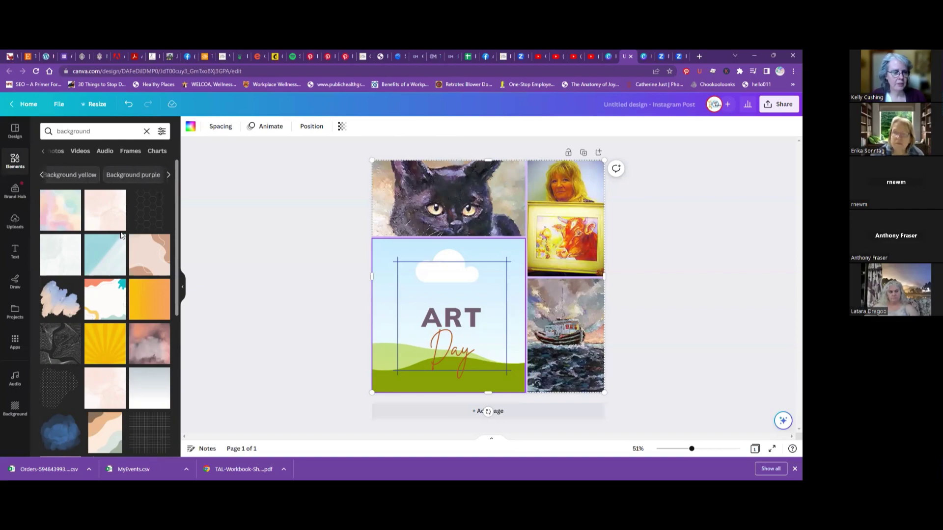
pyautogui.scroll(-1, 90, 267)
pyautogui.scroll(-3, 90, 268)
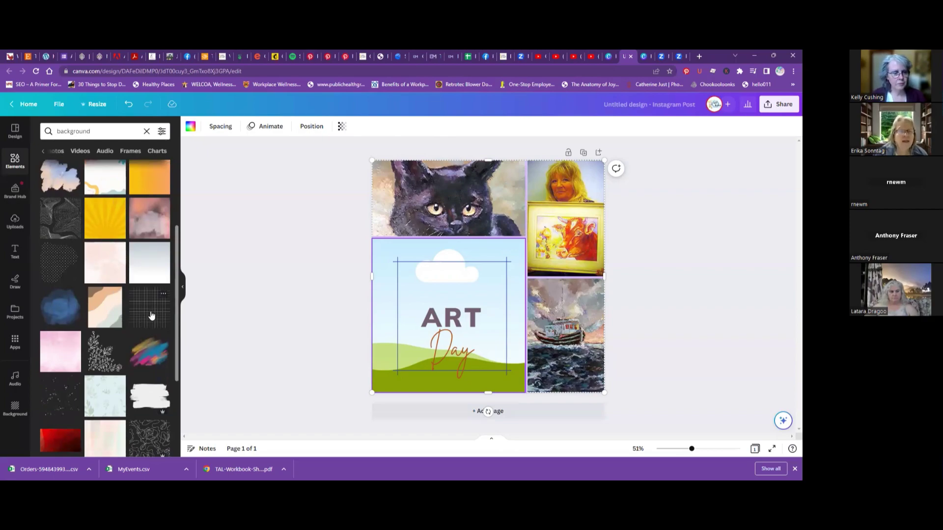
pyautogui.click(151, 313)
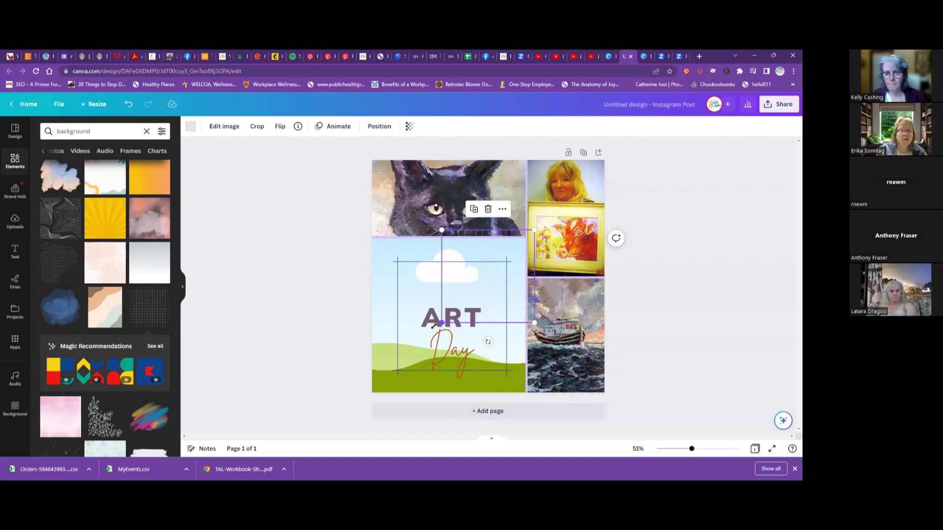
pyautogui.moveTo(434, 326); pyautogui.dragTo(402, 362)
# Step: Drop the yellow sunburst background into the ART Day title cell
pyautogui.click(288, 299)
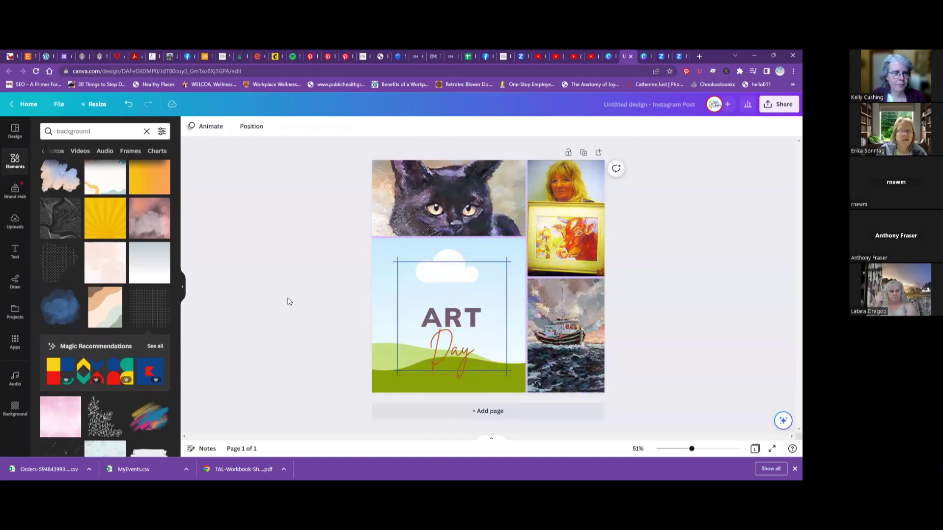
pyautogui.moveTo(113, 222); pyautogui.dragTo(399, 259)
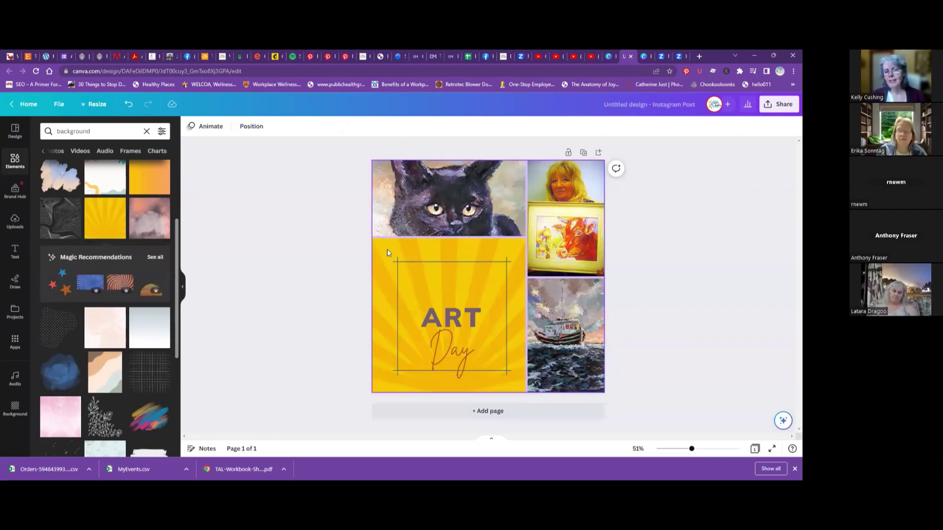
pyautogui.click(388, 257)
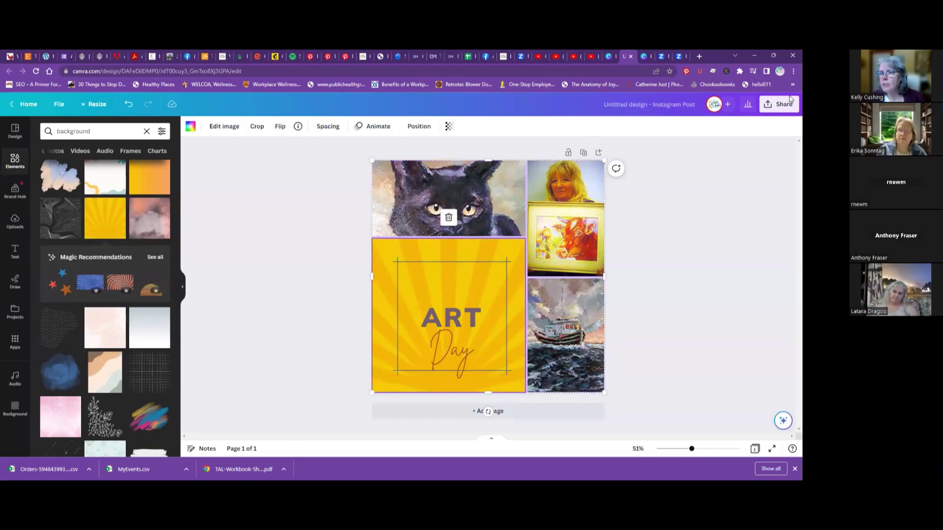
pyautogui.click(449, 128)
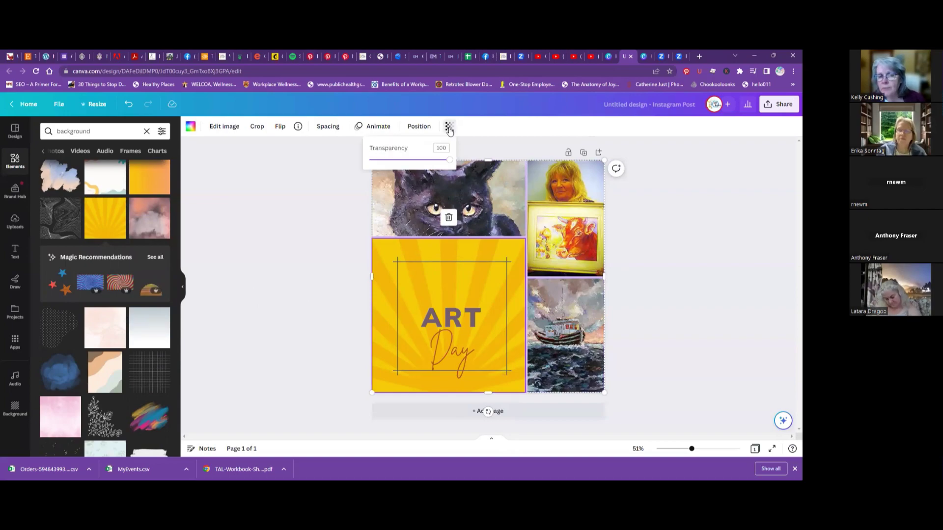
pyautogui.moveTo(448, 163); pyautogui.dragTo(414, 177)
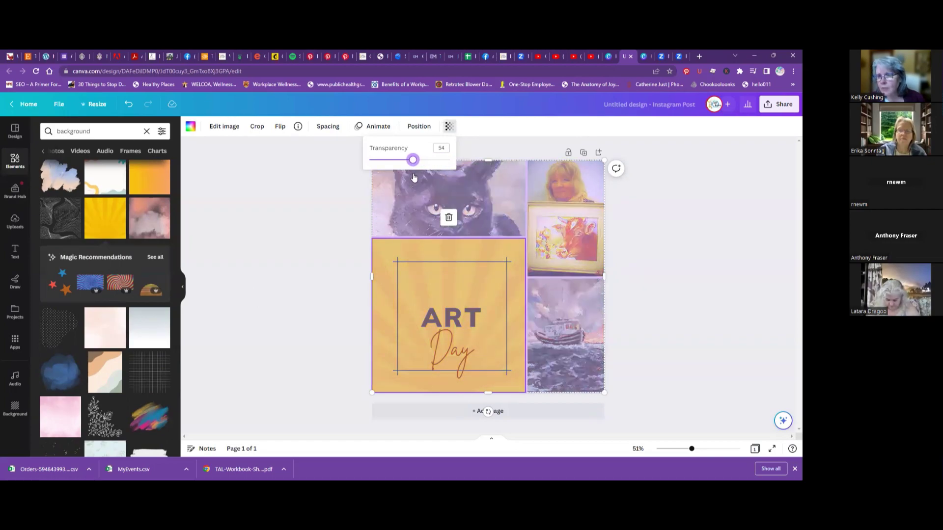
pyautogui.moveTo(414, 178); pyautogui.dragTo(450, 160)
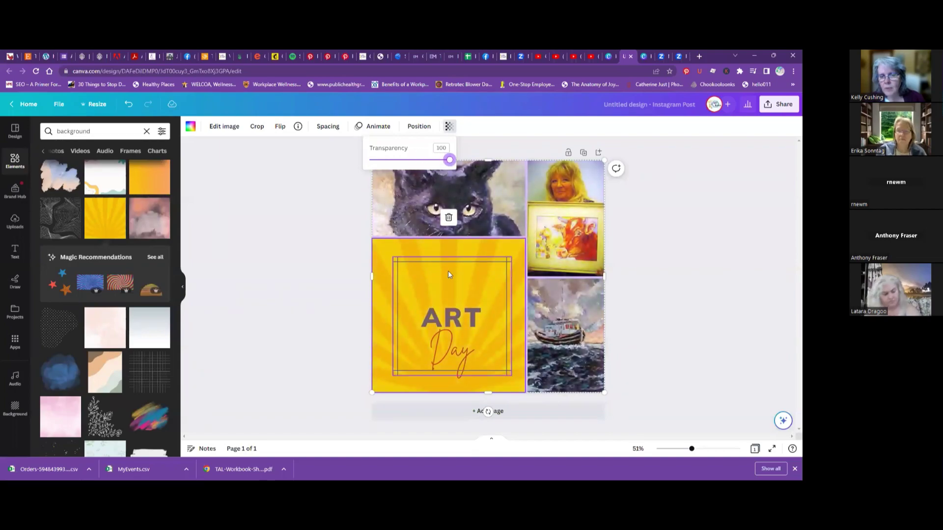
pyautogui.click(495, 141)
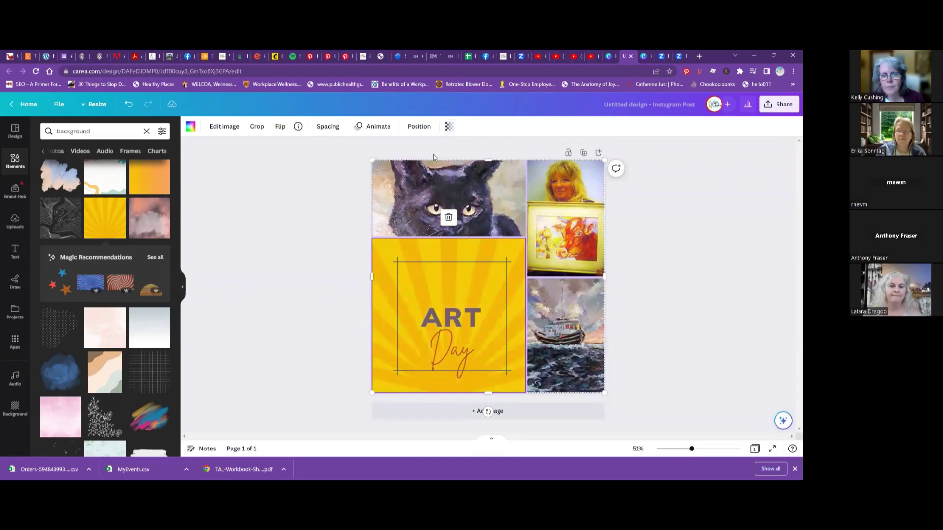
pyautogui.click(419, 127)
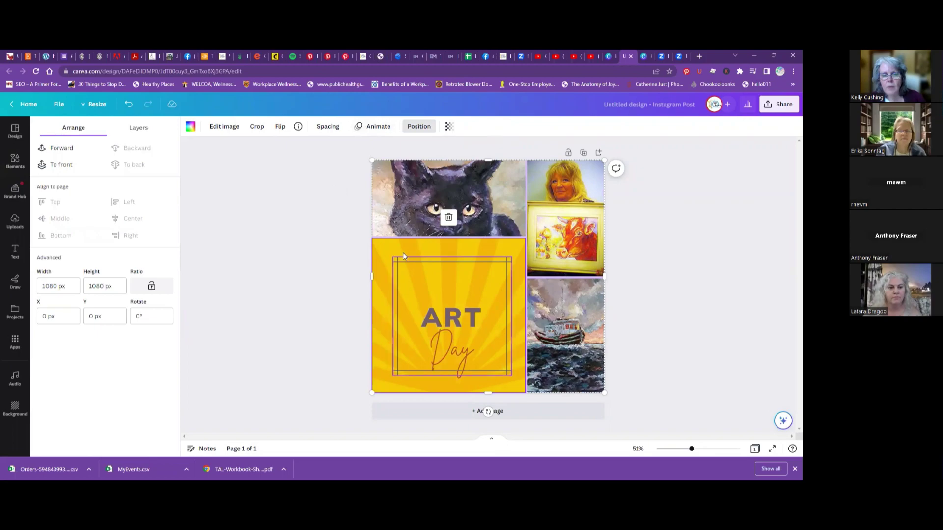
pyautogui.click(377, 127)
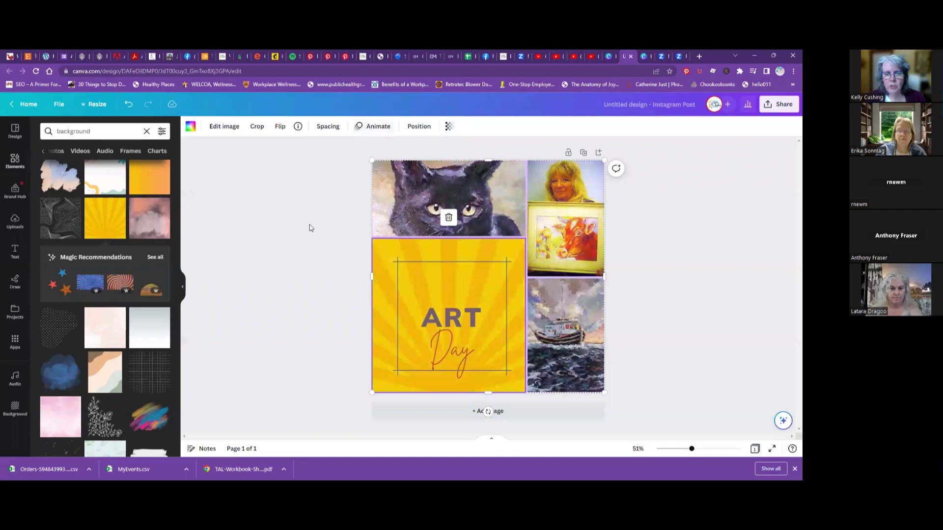
pyautogui.press('Escape')
pyautogui.click(451, 317)
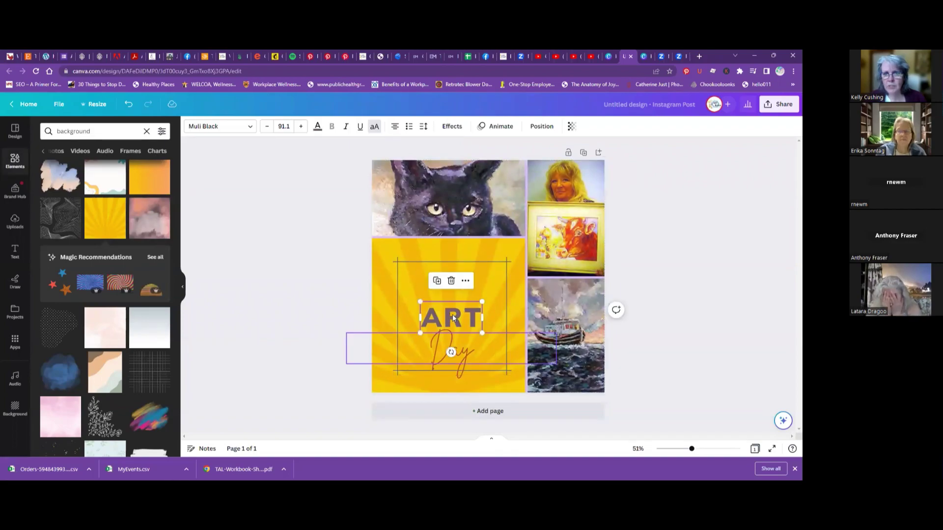
# Step: Apply the Lift effect to the ART title and lower its intensity to 43
pyautogui.click(451, 126)
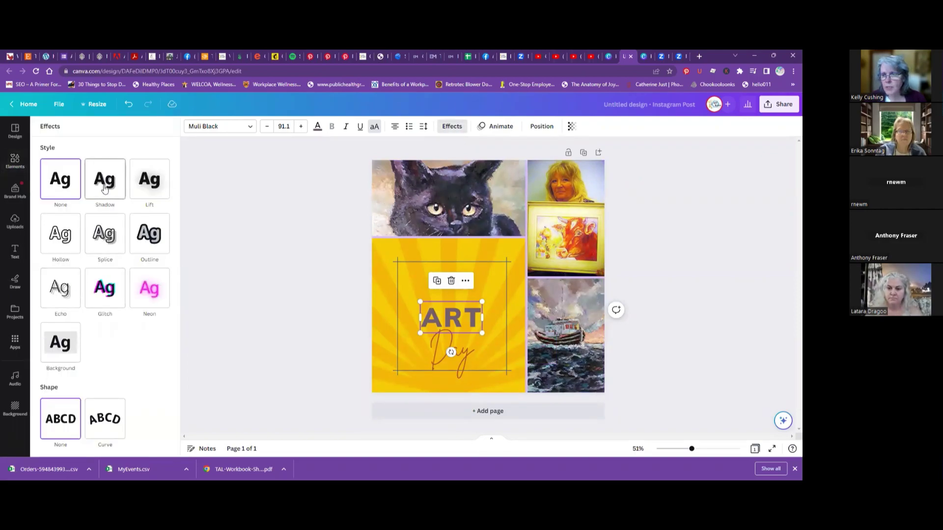
pyautogui.click(153, 180)
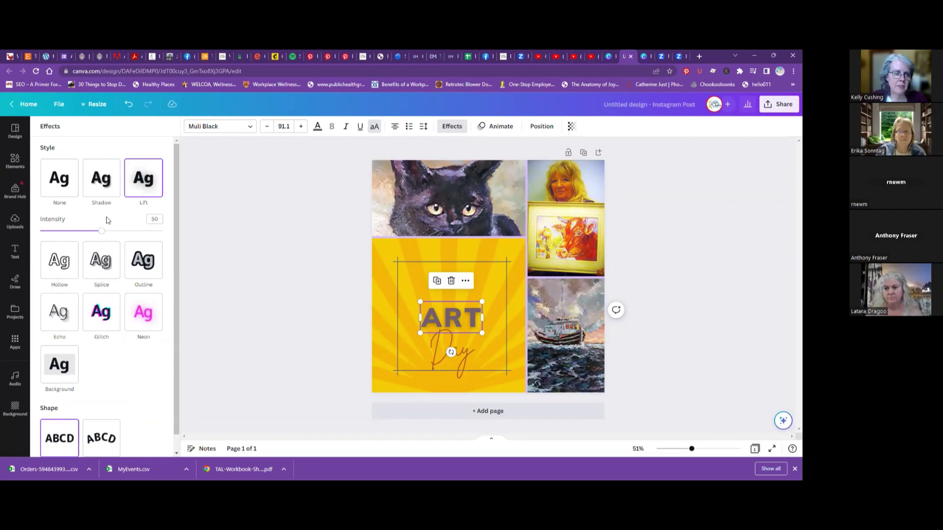
pyautogui.moveTo(102, 232); pyautogui.dragTo(75, 245)
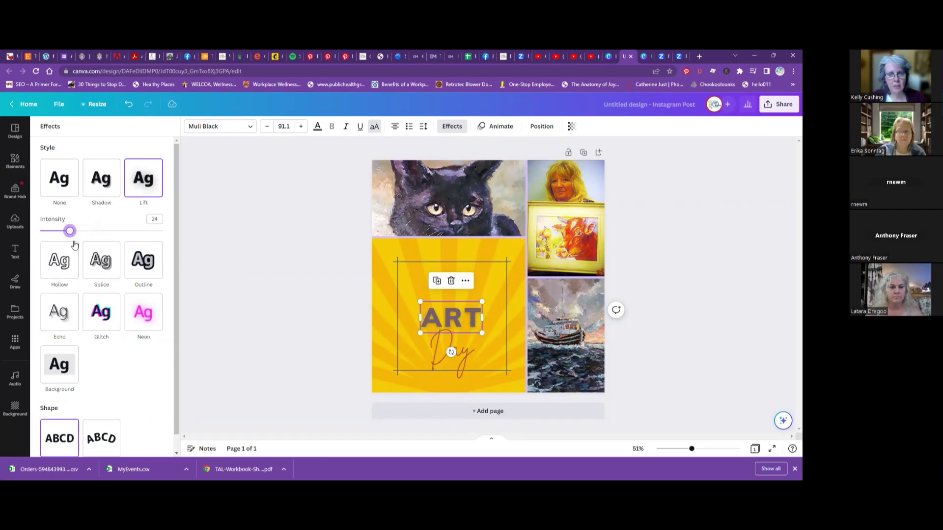
pyautogui.click(378, 246)
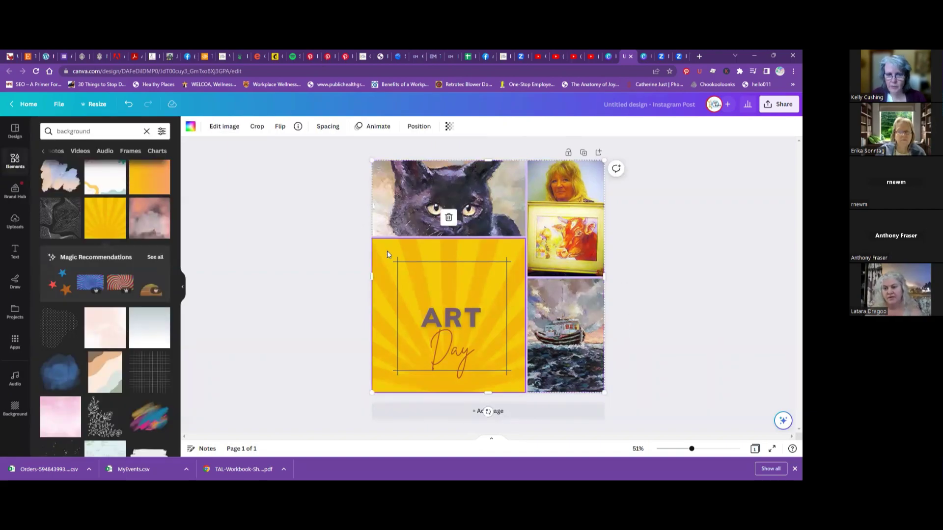
# Step: Drop the pale grey-white gradient background into the ART Day title cell
pyautogui.moveTo(135, 341); pyautogui.dragTo(184, 320)
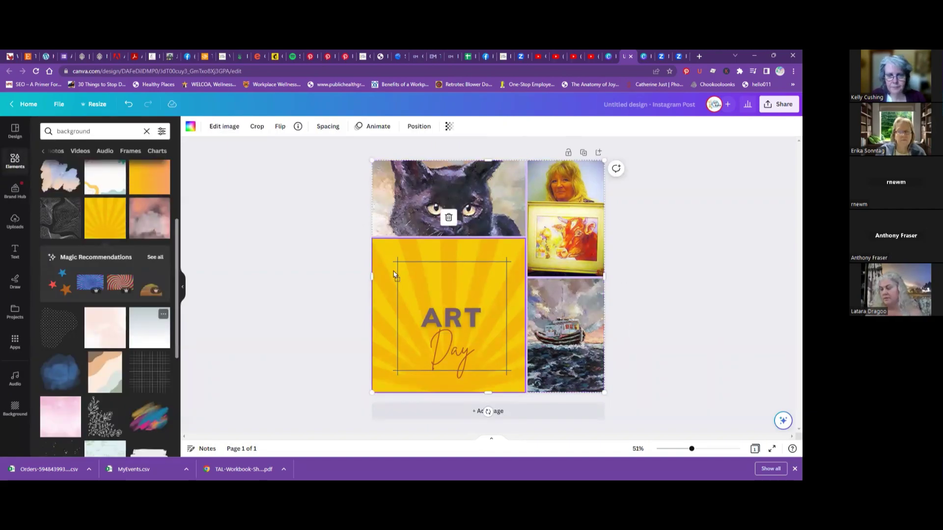
pyautogui.moveTo(393, 274); pyautogui.dragTo(393, 273)
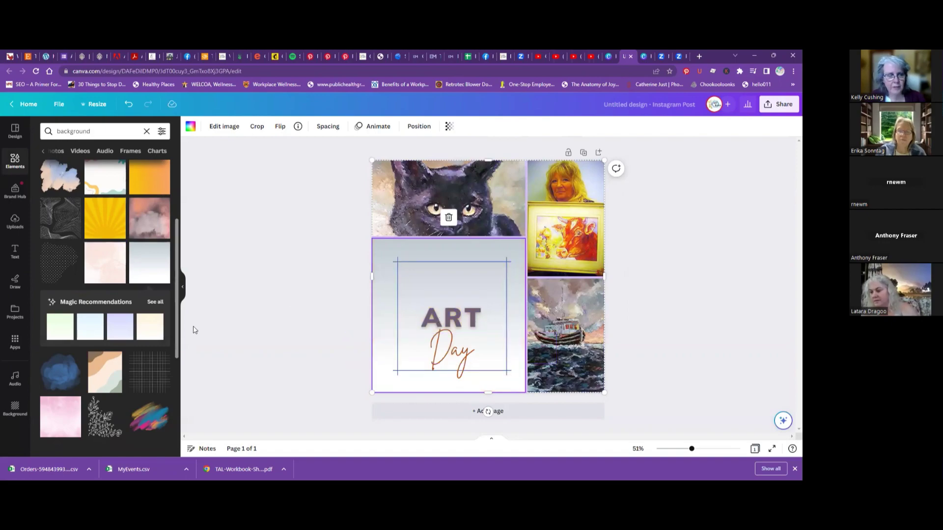
pyautogui.scroll(3, 134, 215)
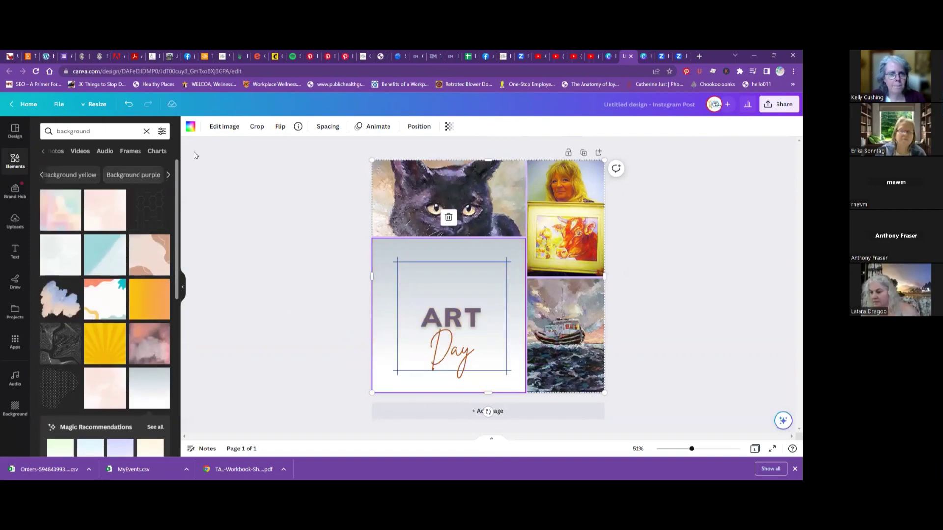
pyautogui.click(224, 126)
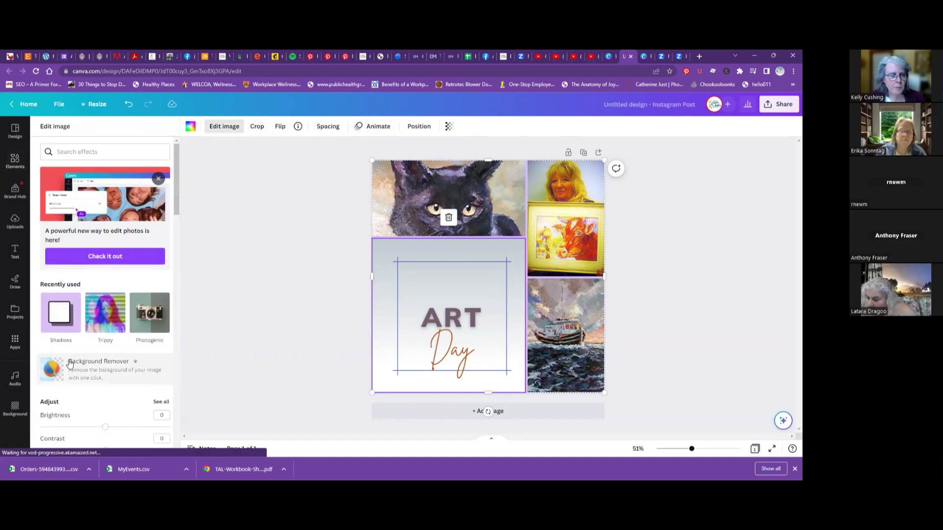
pyautogui.scroll(-2, 156, 196)
pyautogui.click(462, 346)
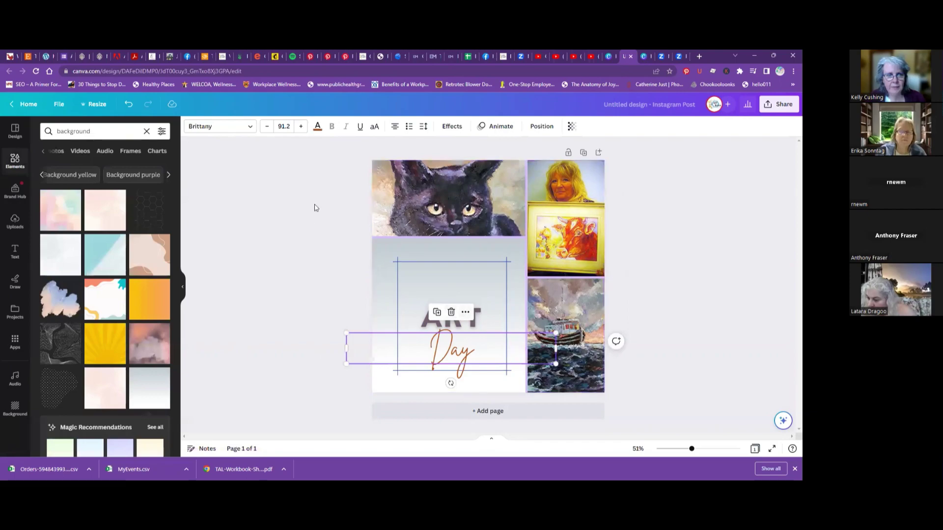
# Step: Try brown, orange-brown, mauve, blue and light blue outlines on the Day text
pyautogui.click(455, 128)
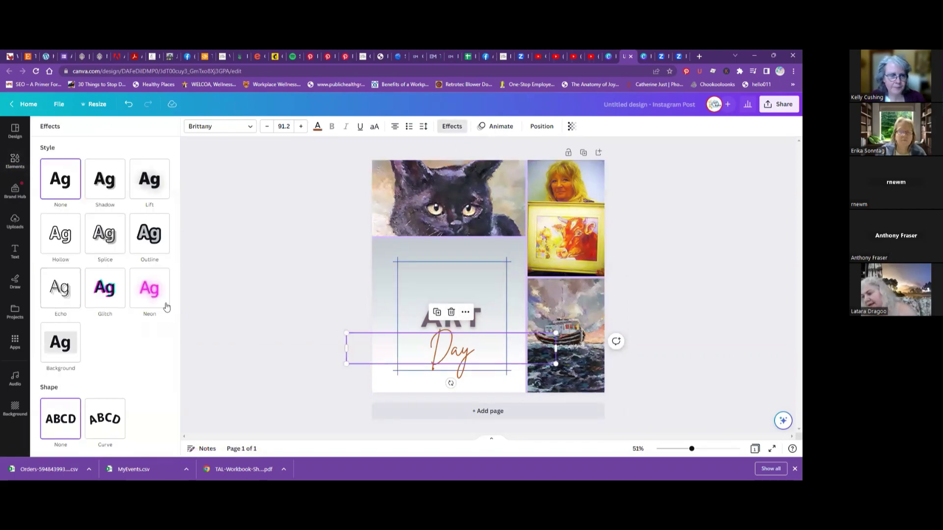
pyautogui.click(145, 235)
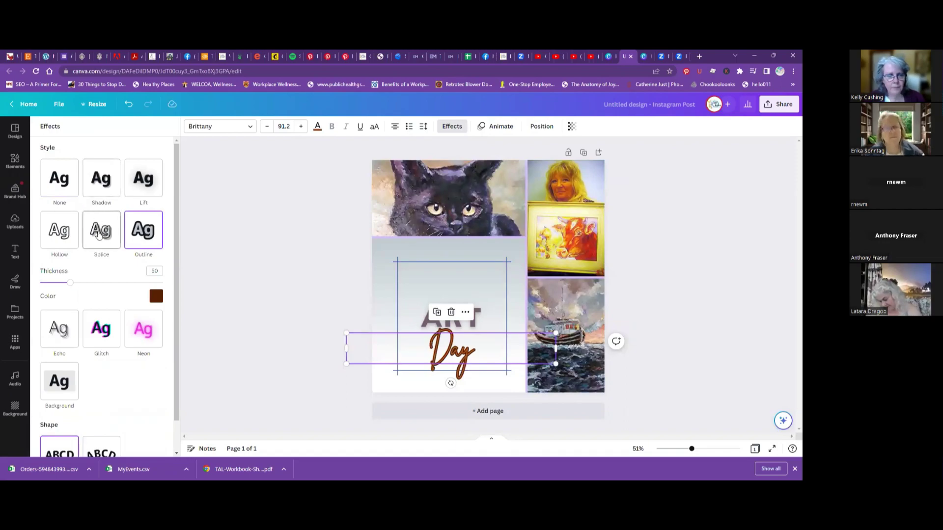
pyautogui.click(317, 128)
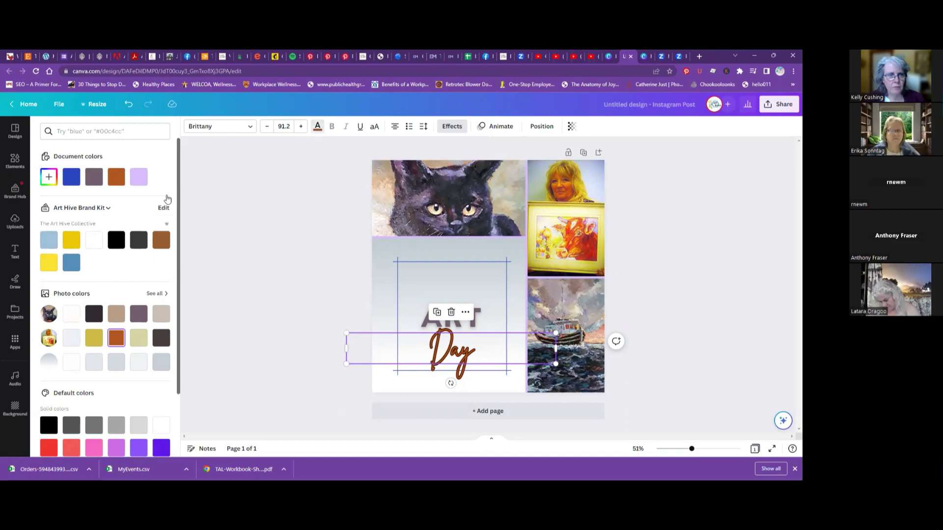
pyautogui.click(452, 126)
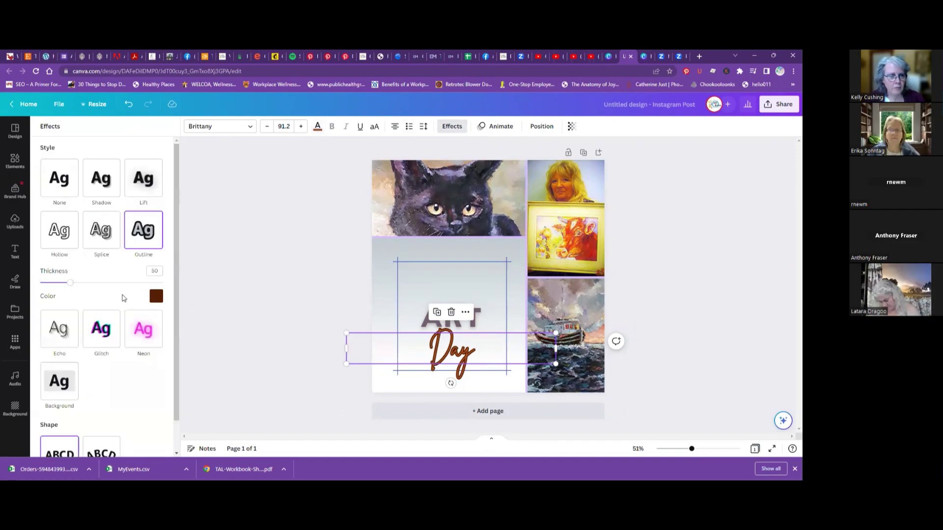
pyautogui.click(155, 297)
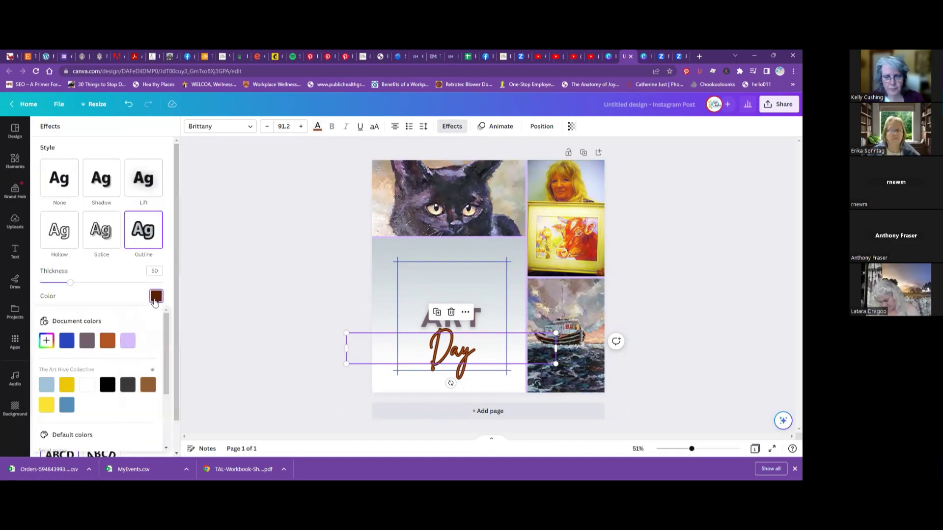
pyautogui.click(107, 342)
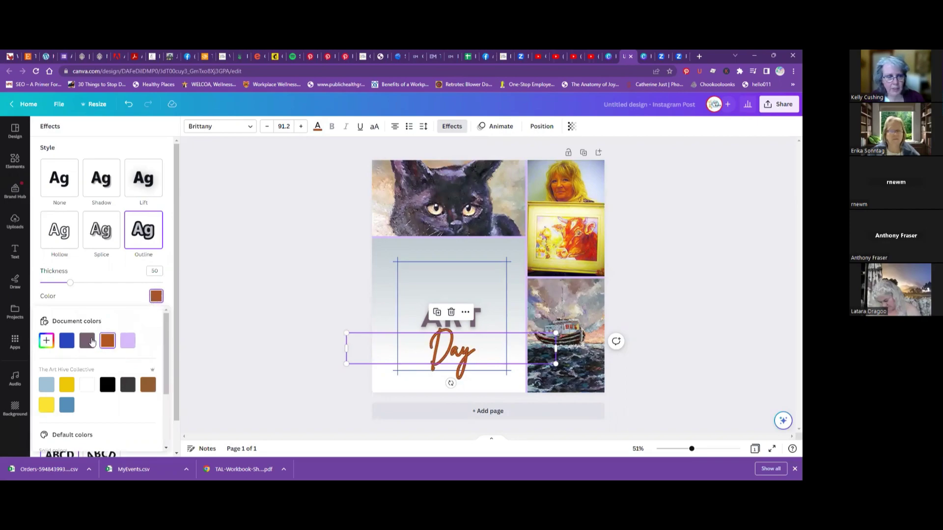
pyautogui.click(89, 341)
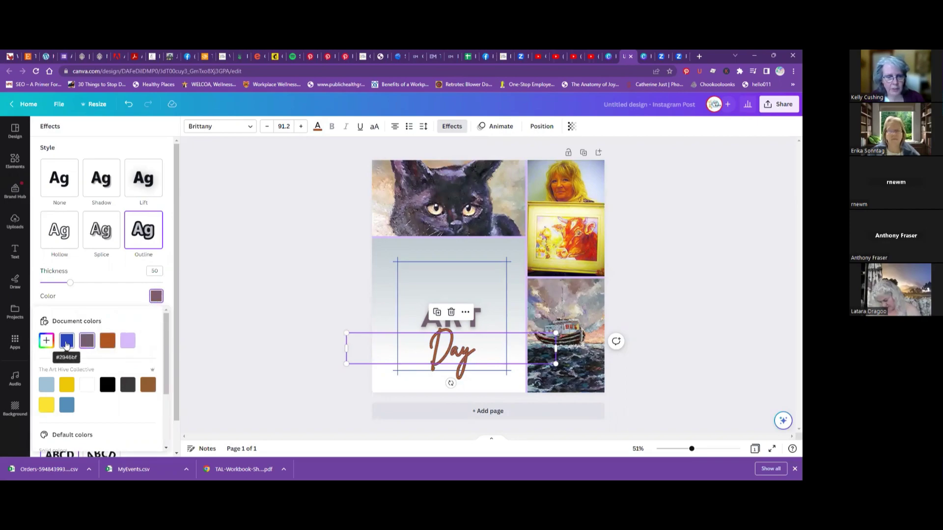
pyautogui.click(67, 343)
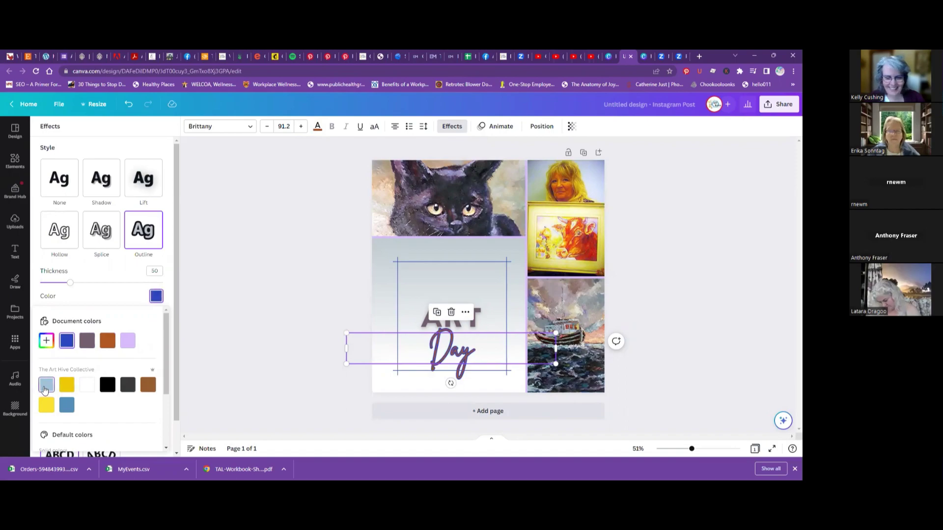
pyautogui.click(47, 384)
# Step: Give Day a pink outline of adjusted thickness, try Splice, then settle on Hollow
pyautogui.scroll(-3, 127, 358)
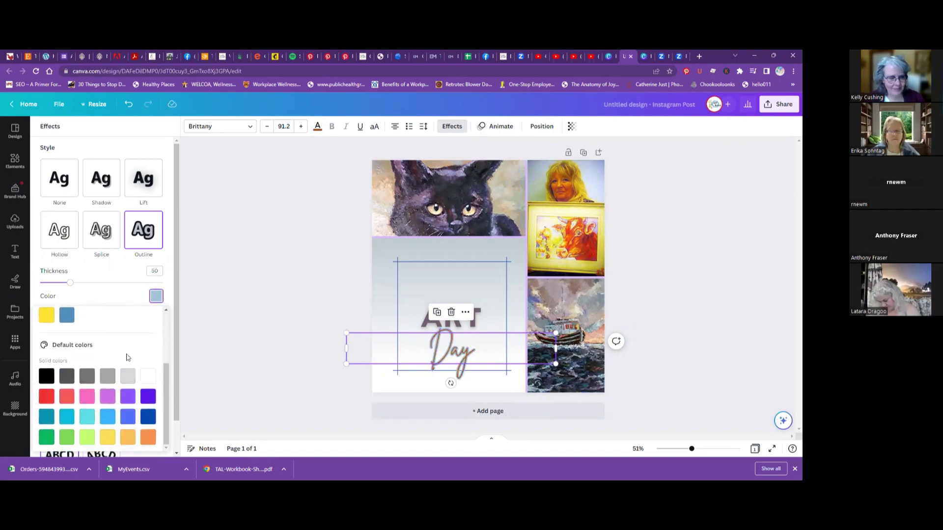
pyautogui.click(86, 399)
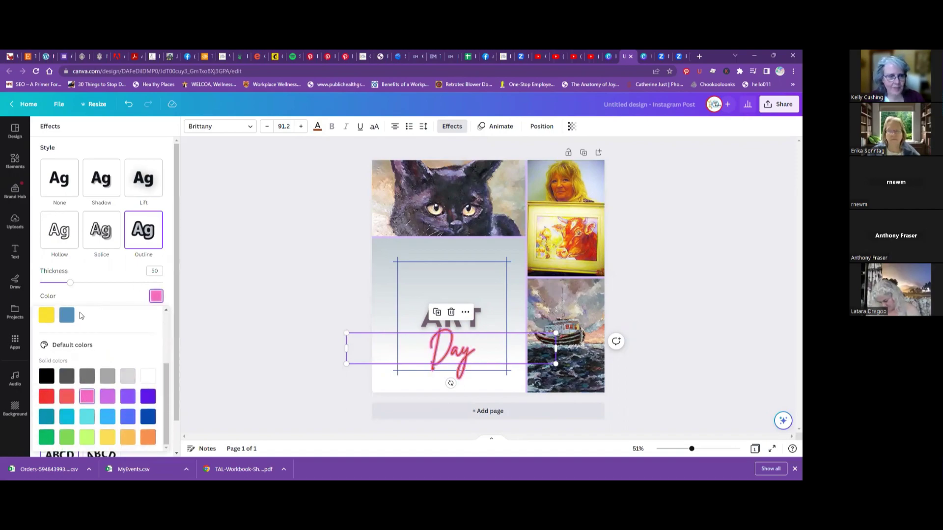
pyautogui.moveTo(70, 286)
pyautogui.mouseDown()
pyautogui.moveTo(171, 281)
pyautogui.moveTo(63, 294)
pyautogui.mouseUp()
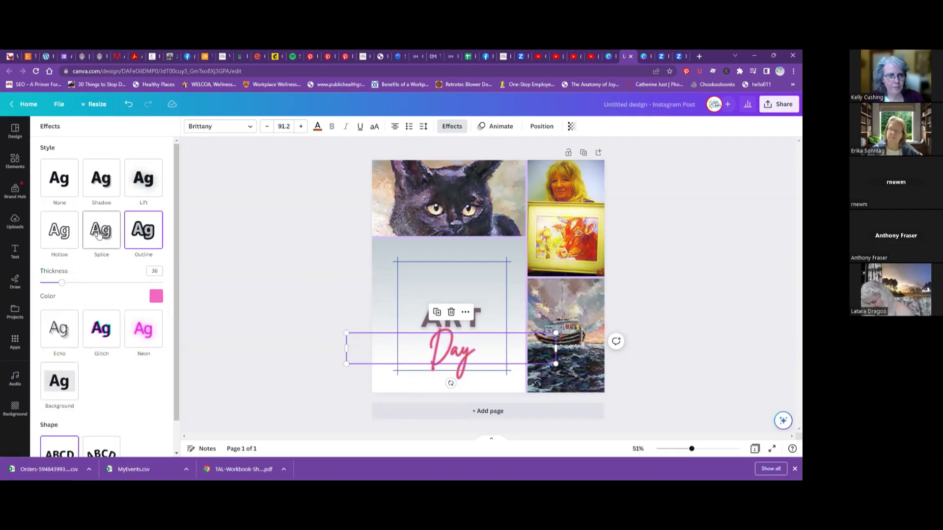
pyautogui.click(99, 234)
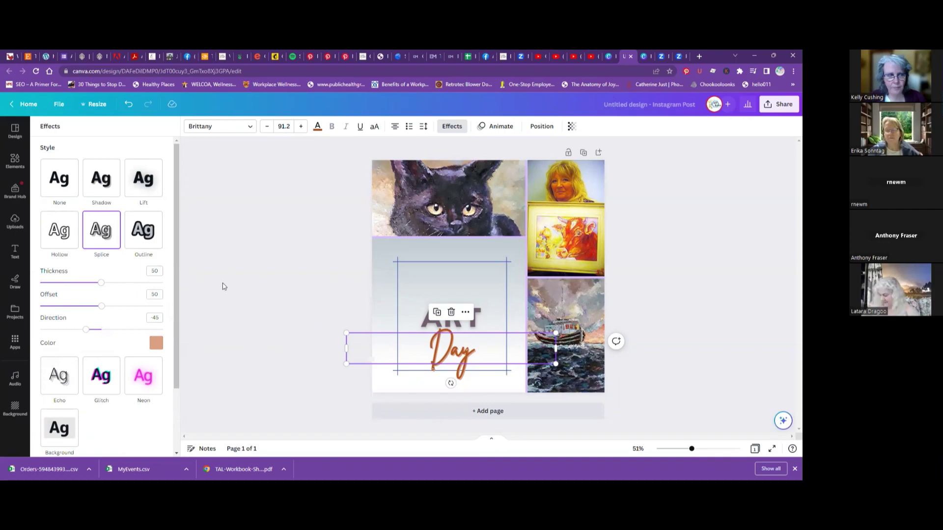
pyautogui.click(55, 232)
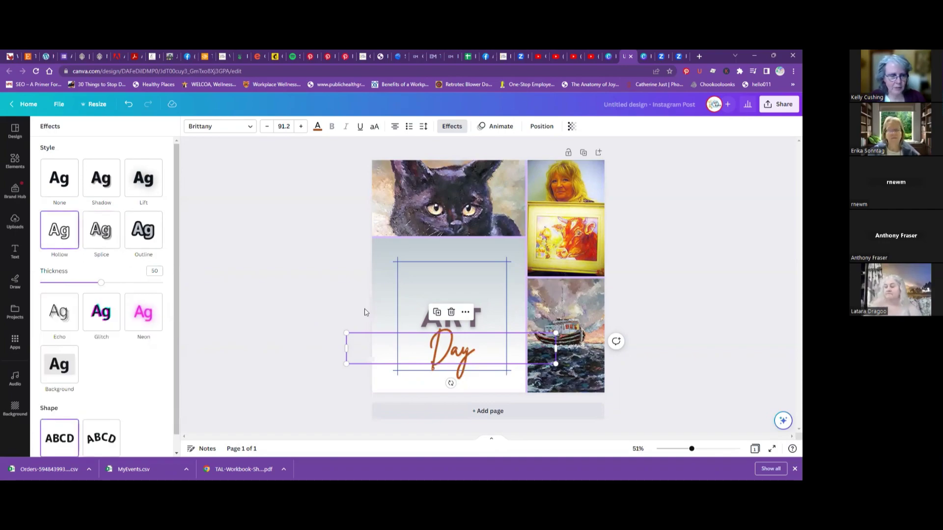
# Step: Make ART hollow, then switch it to the Background effect style
pyautogui.click(425, 323)
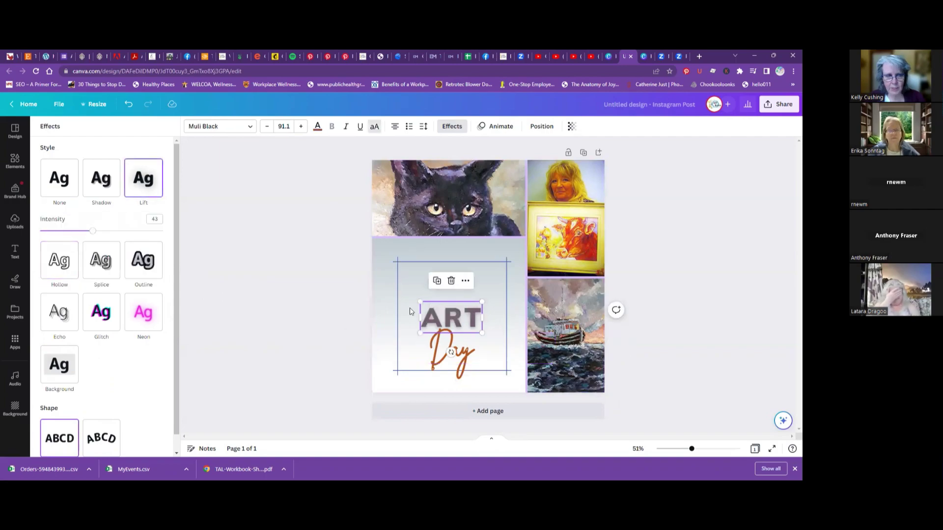
pyautogui.click(62, 266)
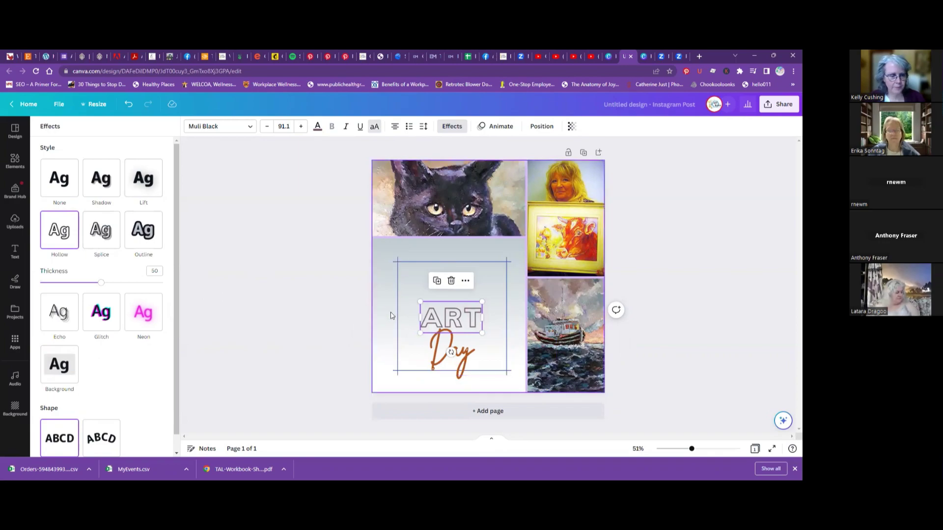
pyautogui.click(60, 369)
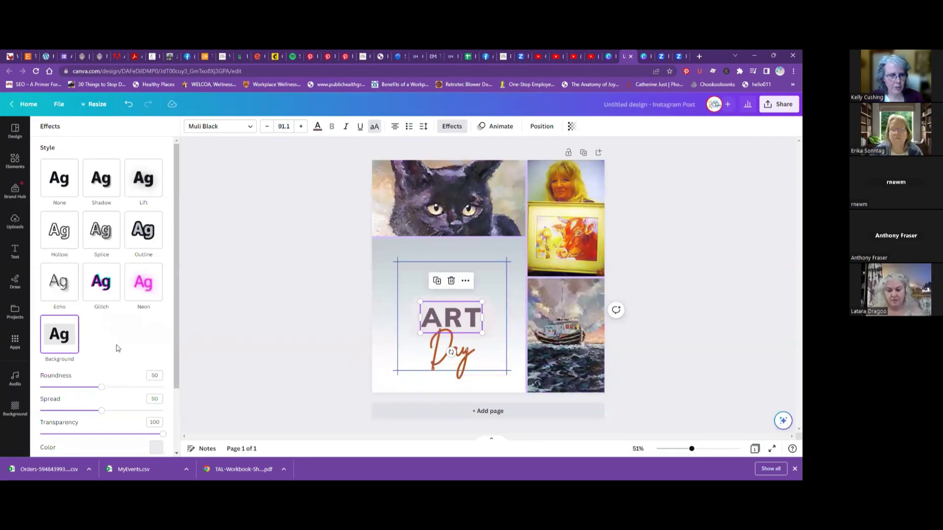
# Step: Change the colour of the box behind ART to brown
pyautogui.scroll(-2, 118, 348)
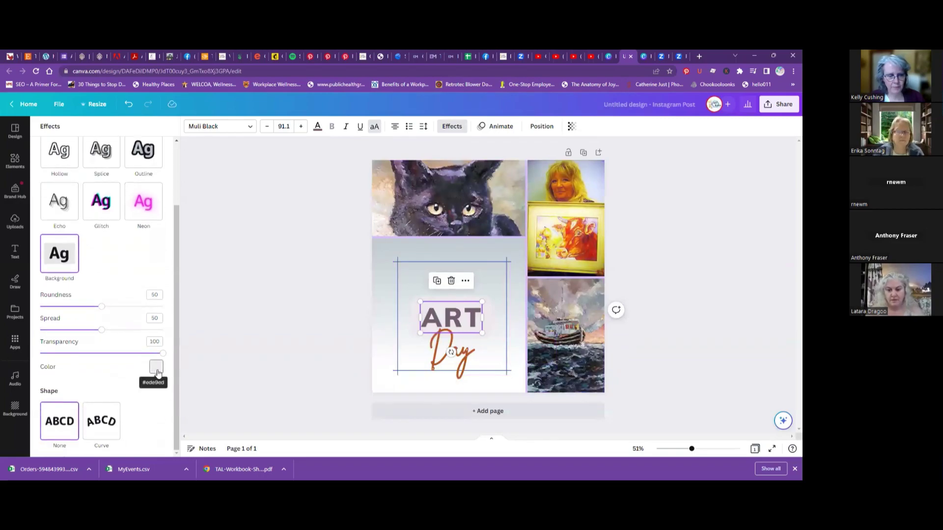
pyautogui.click(156, 368)
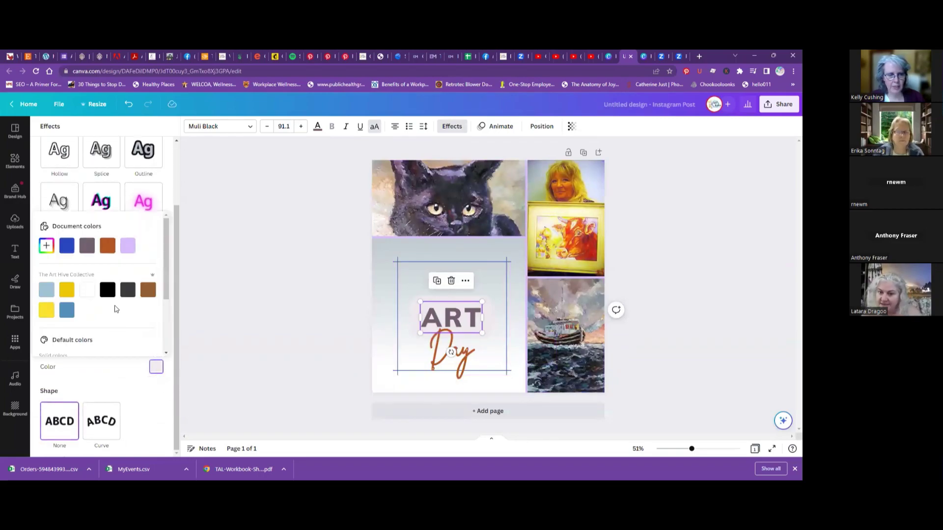
pyautogui.click(107, 291)
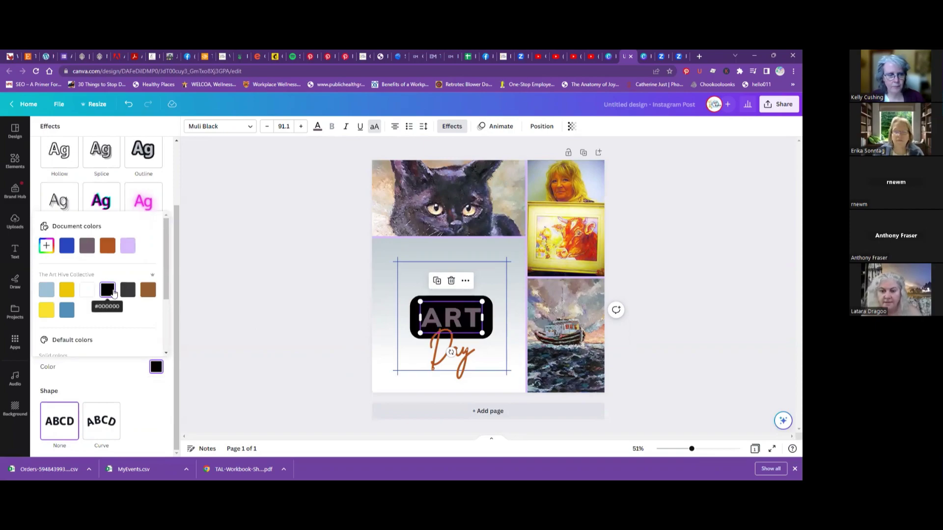
pyautogui.click(153, 292)
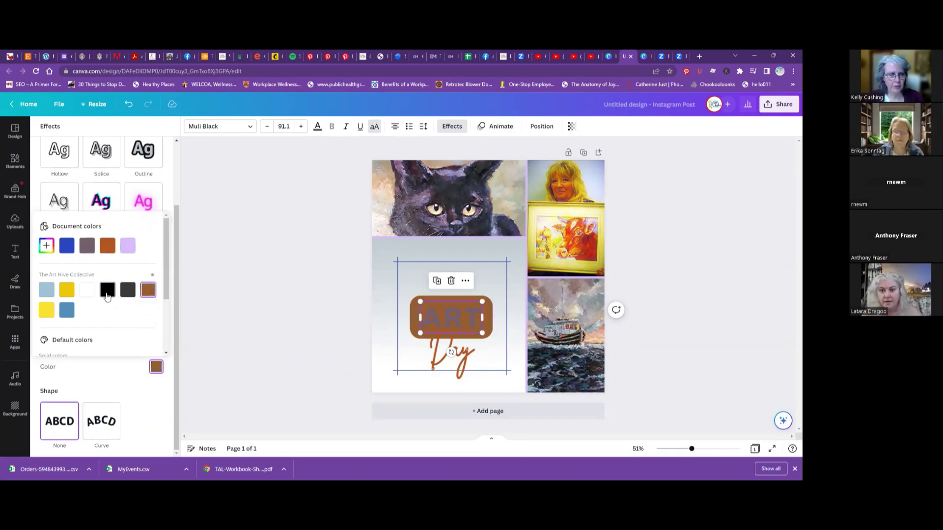
# Step: Lower the ART background box's corner roundness to 28
pyautogui.scroll(-2, 116, 322)
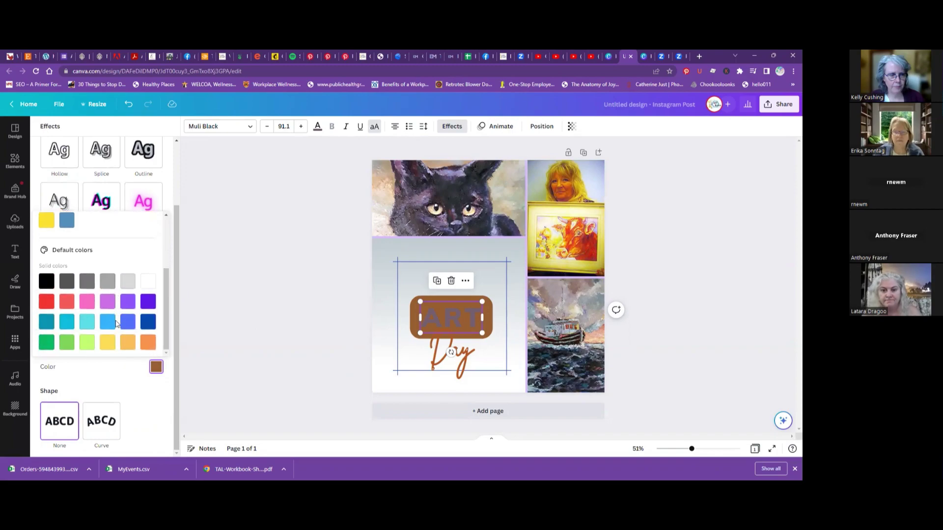
pyautogui.scroll(3, 116, 323)
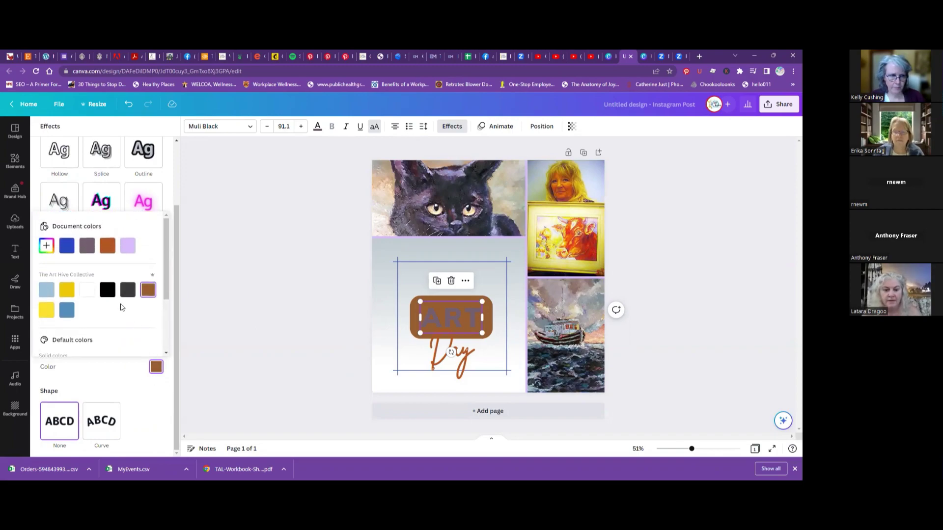
pyautogui.moveTo(165, 284); pyautogui.dragTo(164, 292)
pyautogui.scroll(-2, 165, 292)
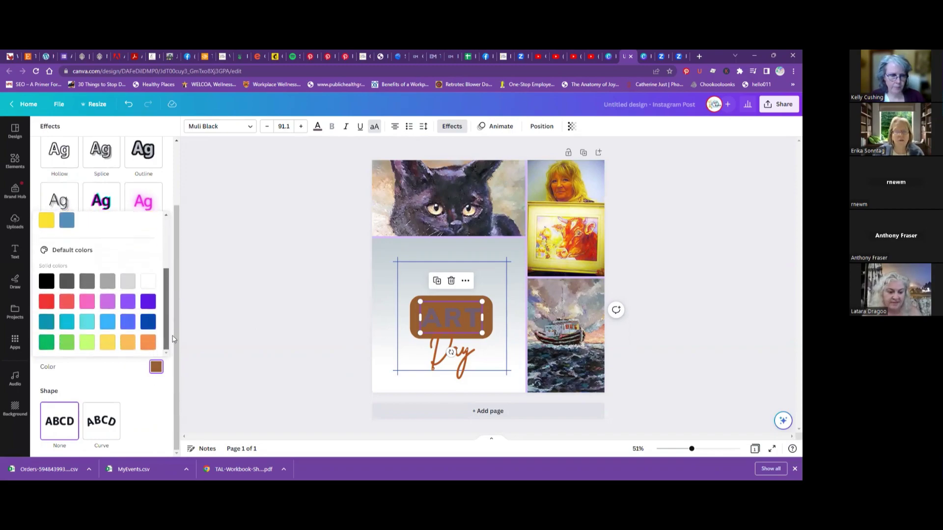
pyautogui.scroll(2, 165, 293)
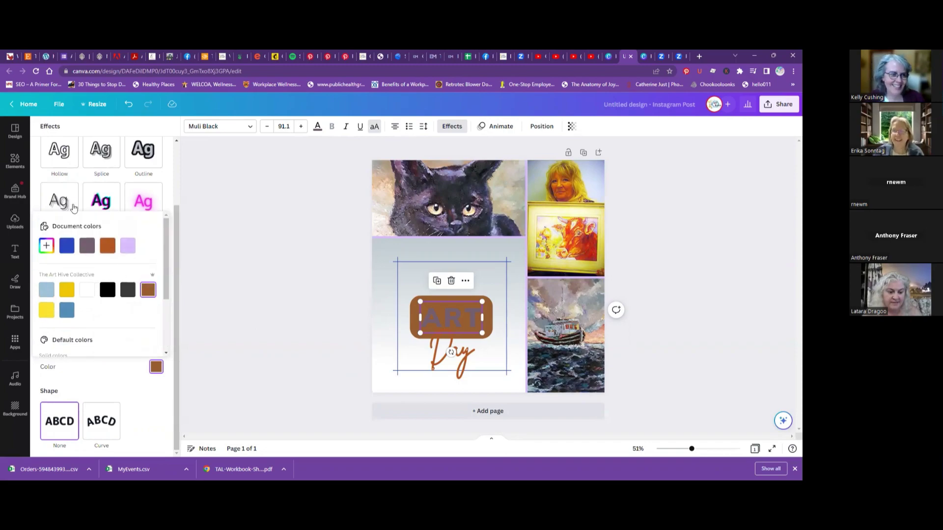
pyautogui.scroll(2, 124, 268)
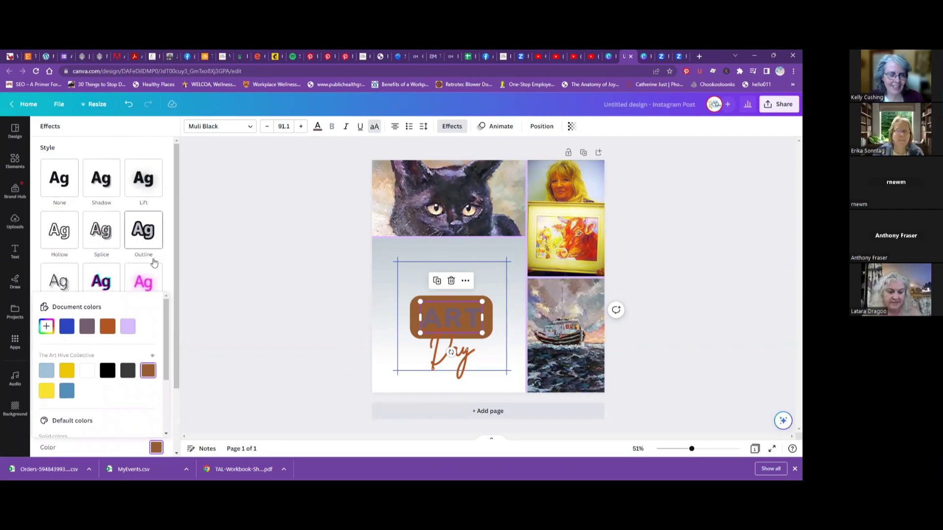
pyautogui.scroll(-1, 165, 266)
pyautogui.scroll(-3, 165, 266)
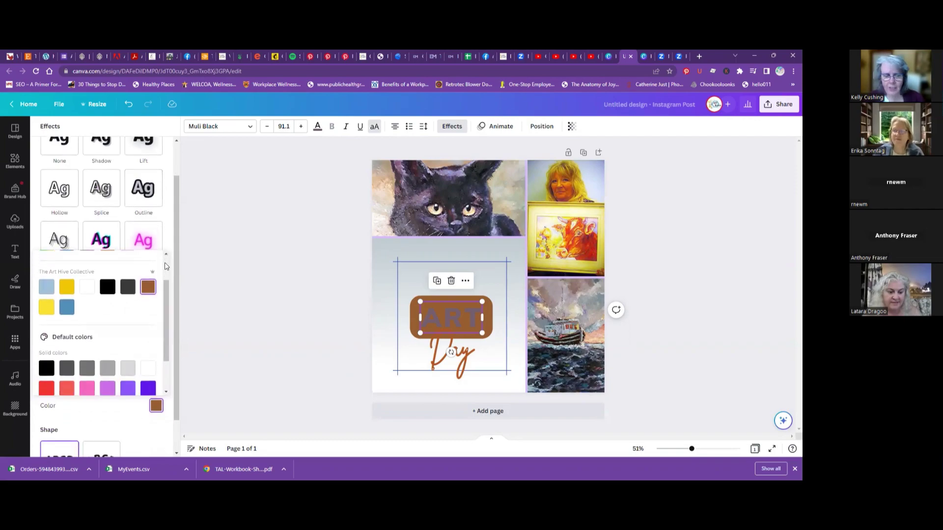
pyautogui.scroll(-1, 173, 282)
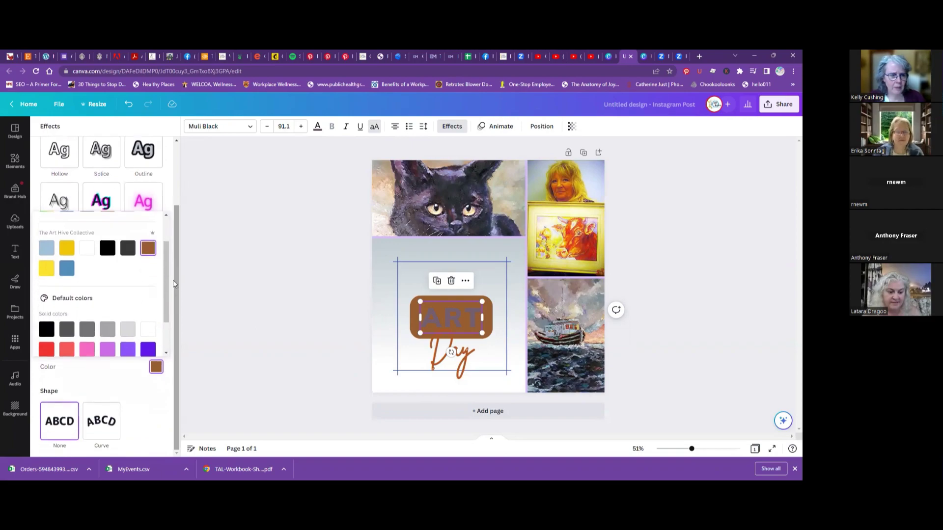
pyautogui.scroll(2, 173, 282)
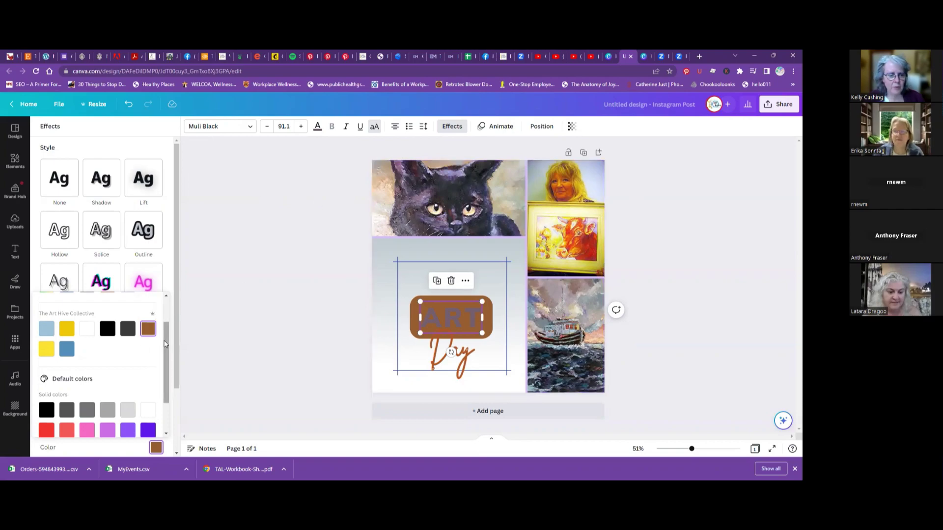
pyautogui.scroll(2, 167, 342)
pyautogui.scroll(-3, 178, 309)
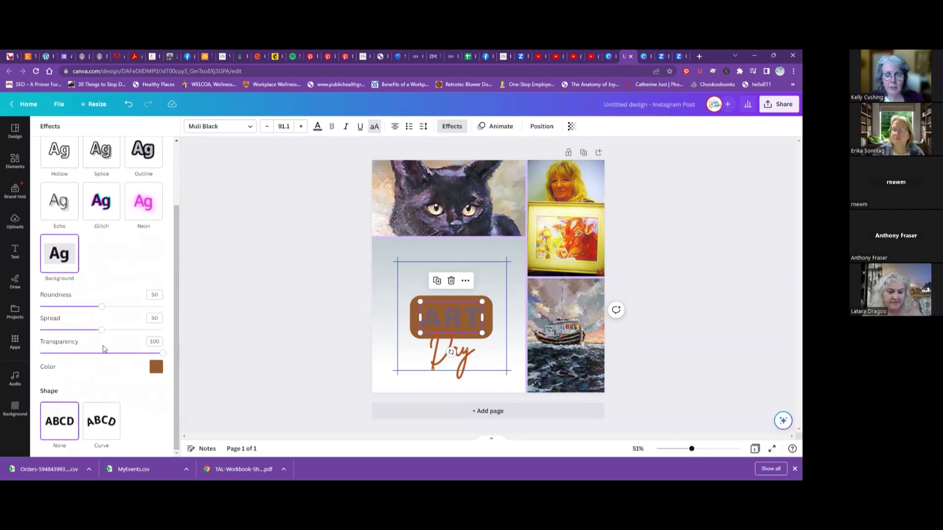
pyautogui.moveTo(101, 309); pyautogui.dragTo(105, 334)
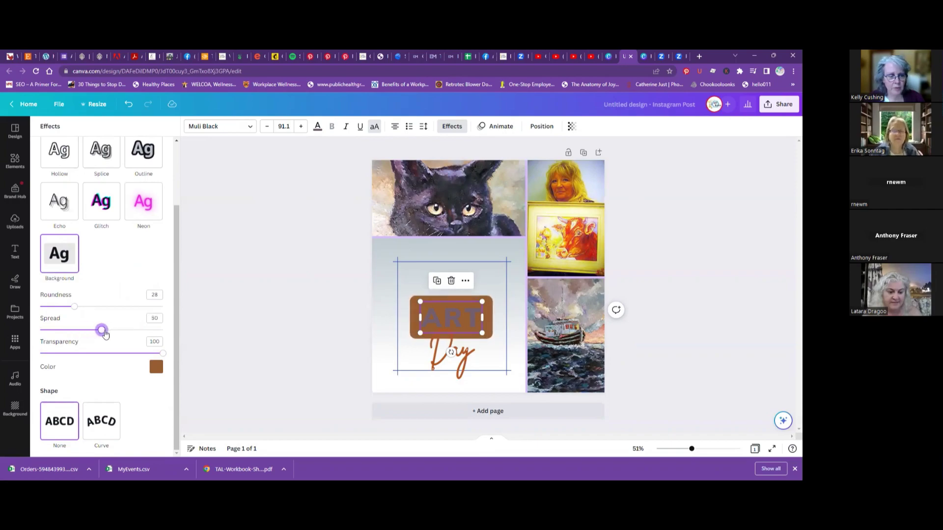
# Step: Try Curve and Glitch on ART, then settle on a pink Neon glow with curve 0
pyautogui.click(91, 426)
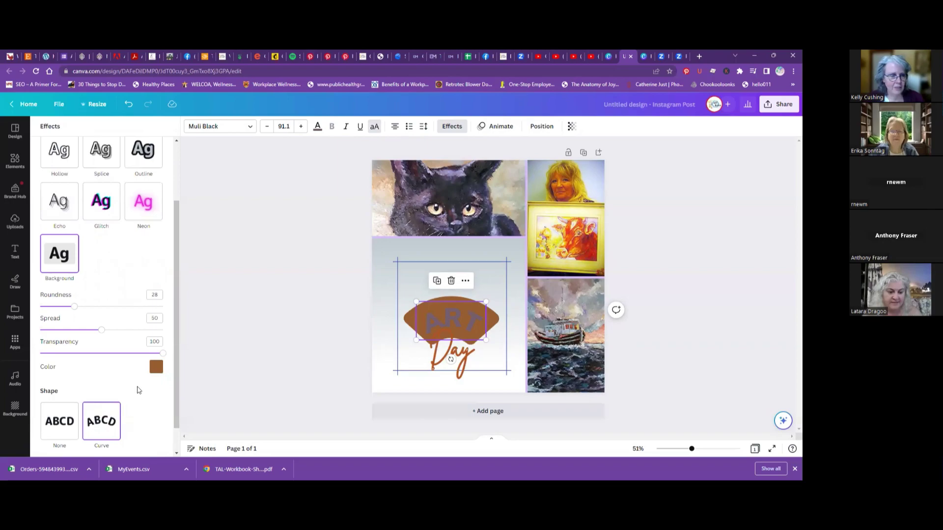
pyautogui.scroll(2, 106, 361)
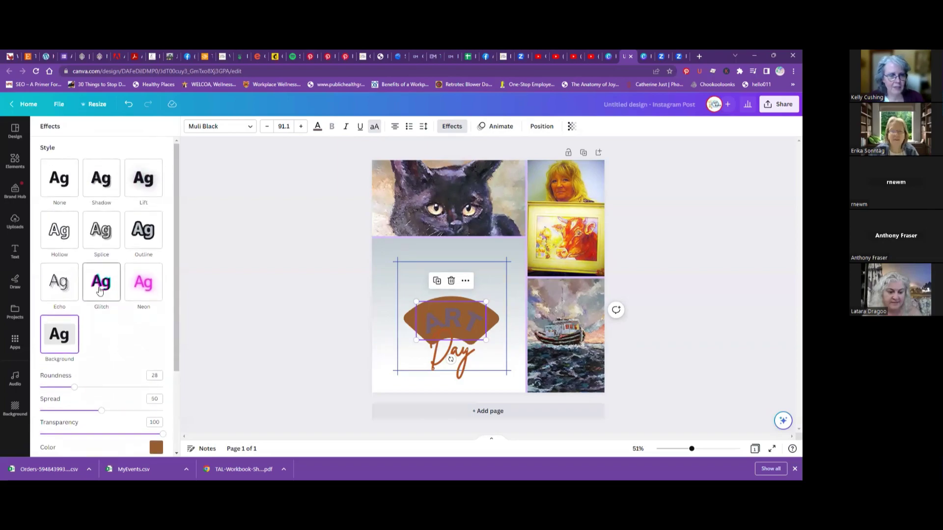
pyautogui.click(100, 291)
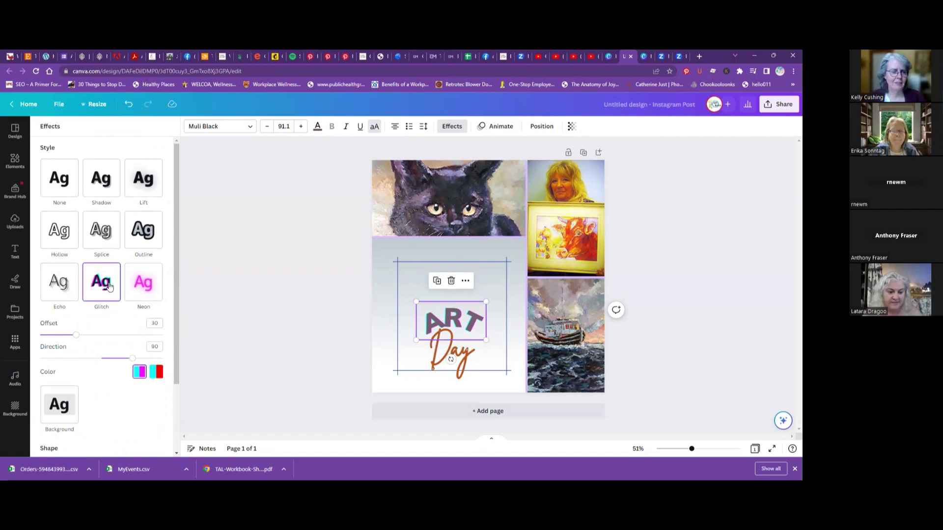
pyautogui.click(143, 284)
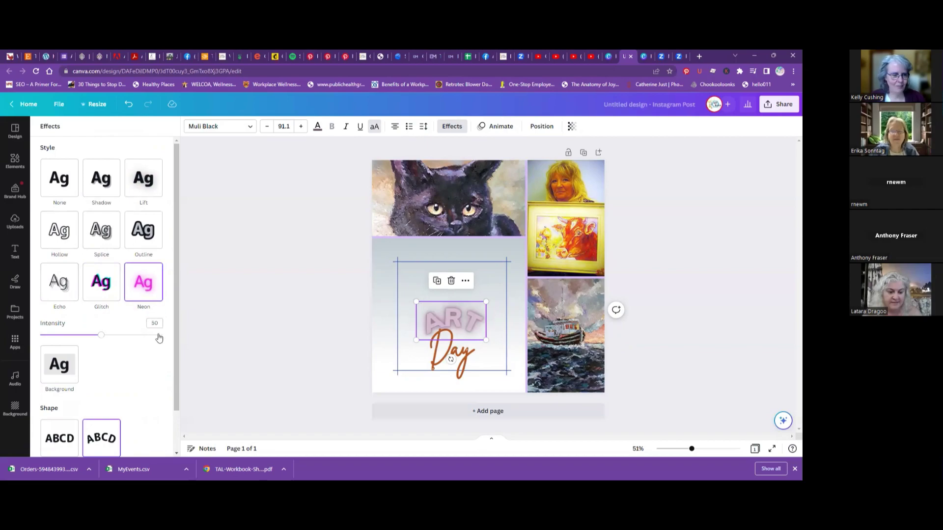
pyautogui.scroll(-1, 158, 338)
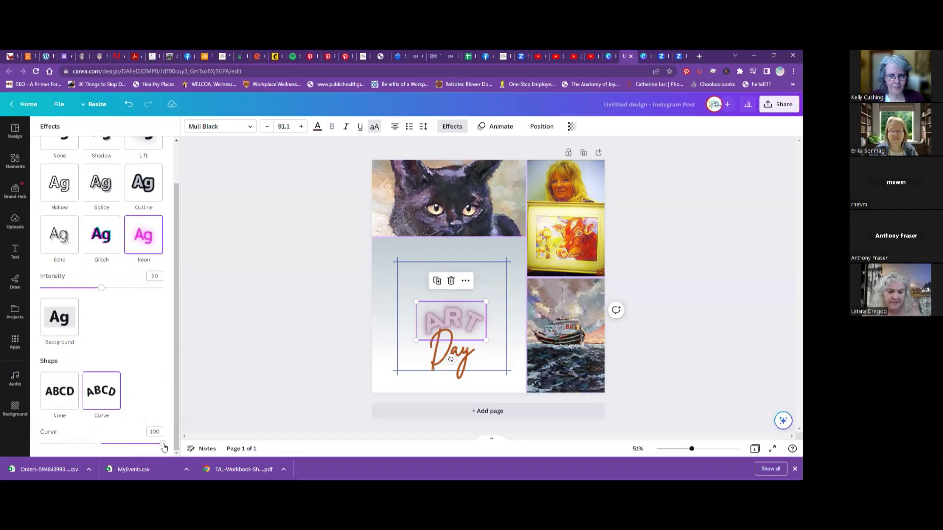
pyautogui.moveTo(160, 444); pyautogui.dragTo(103, 428)
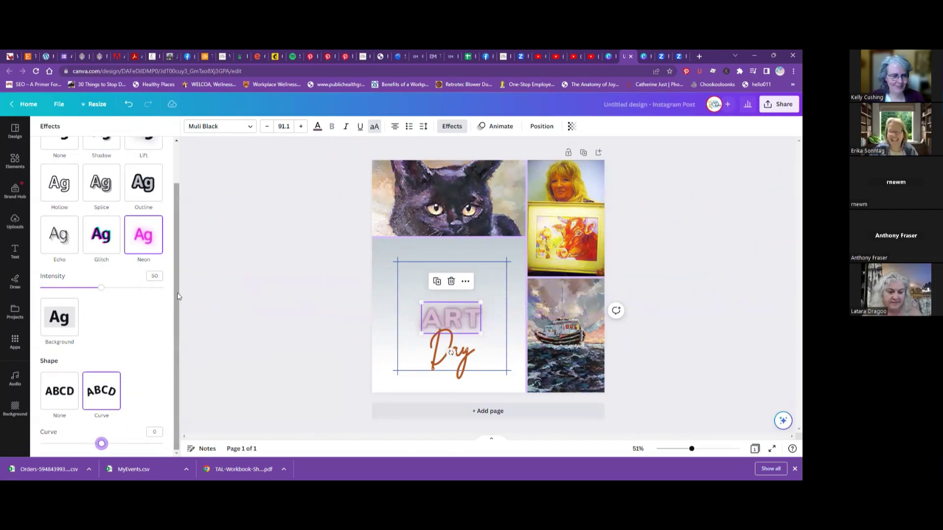
pyautogui.scroll(1, 143, 323)
pyautogui.scroll(1, 143, 323)
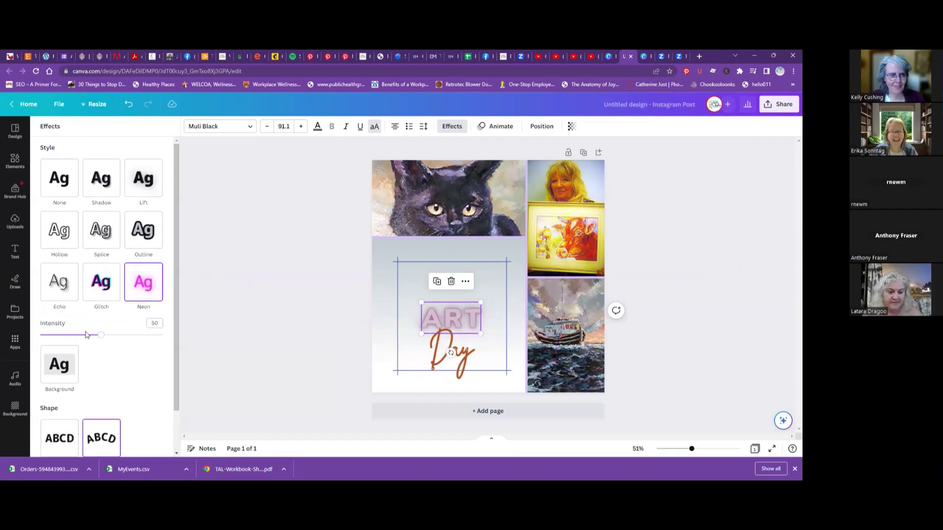
pyautogui.click(382, 306)
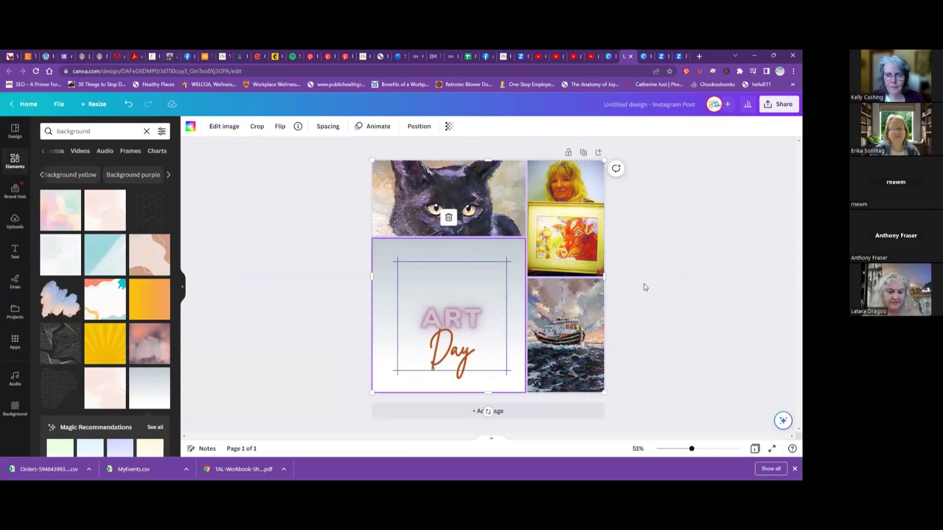
# Step: Narrow the collage grid spacing and flip the title cell's gradient horizontally and vertically
pyautogui.click(322, 129)
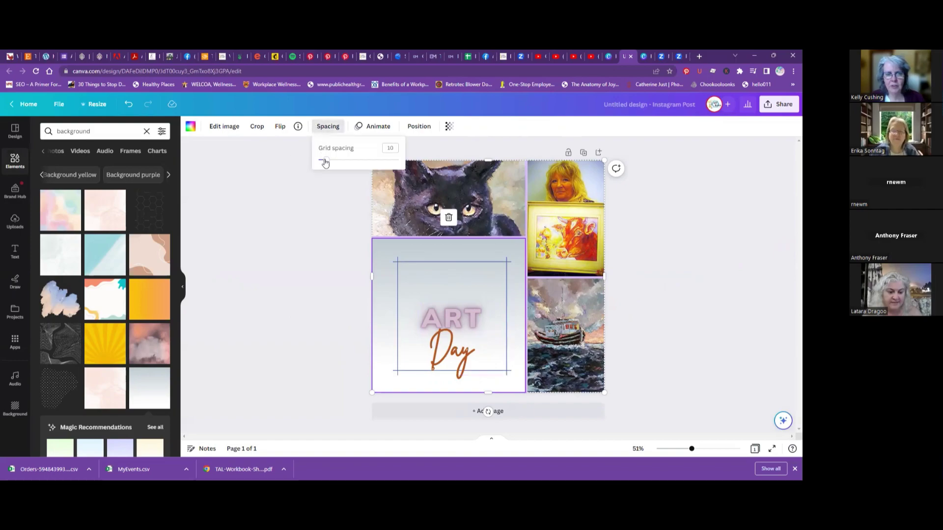
pyautogui.moveTo(326, 160)
pyautogui.mouseDown()
pyautogui.moveTo(362, 156)
pyautogui.moveTo(324, 159)
pyautogui.mouseUp()
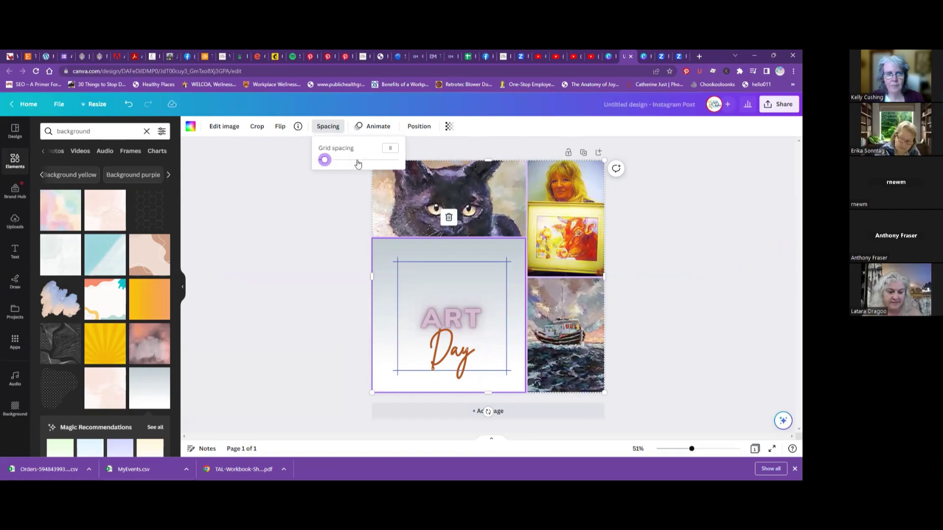
pyautogui.click(280, 126)
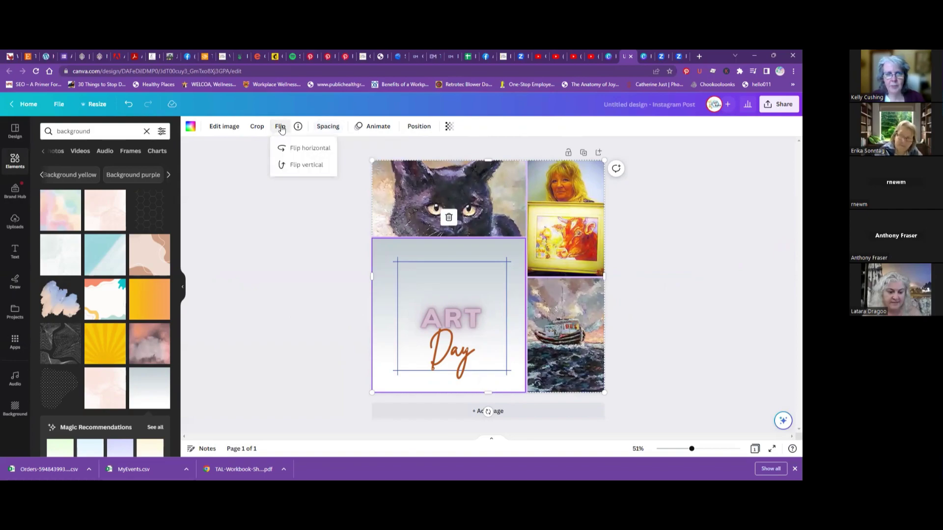
pyautogui.click(303, 150)
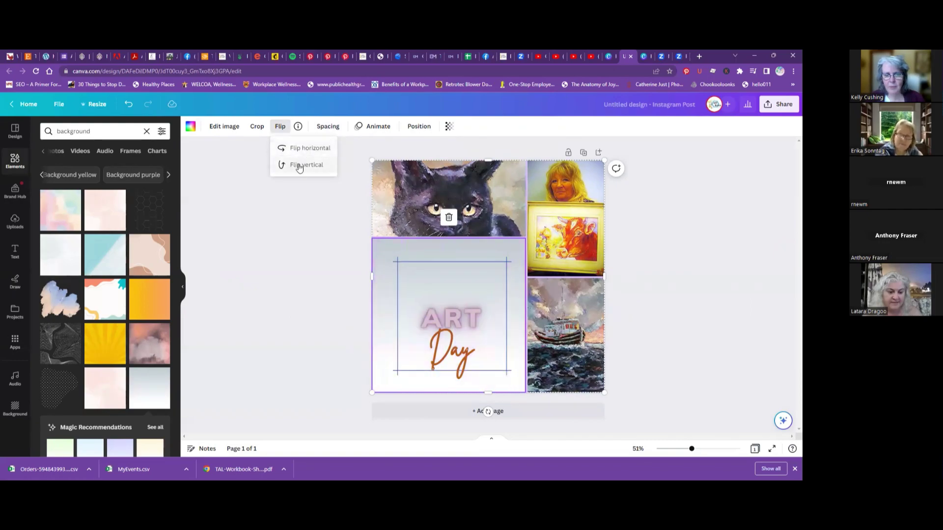
pyautogui.click(302, 167)
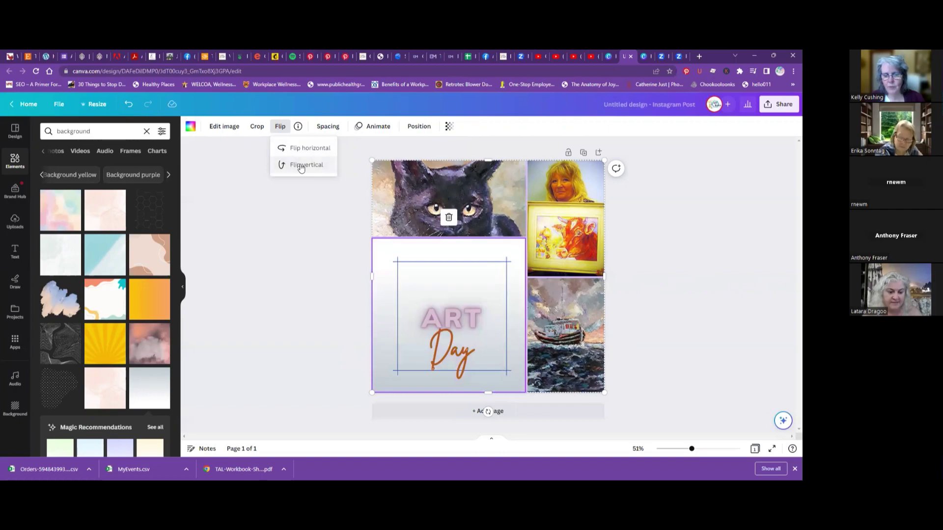
pyautogui.click(302, 167)
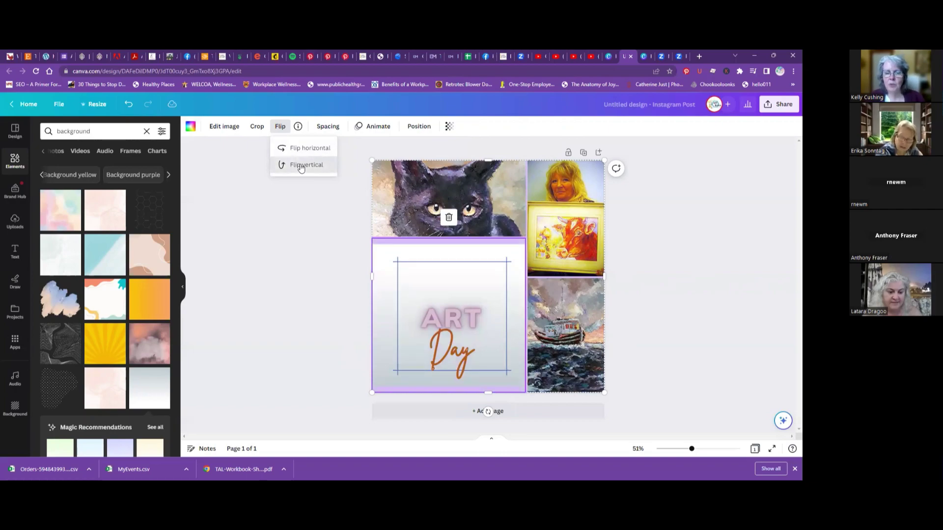
pyautogui.click(302, 167)
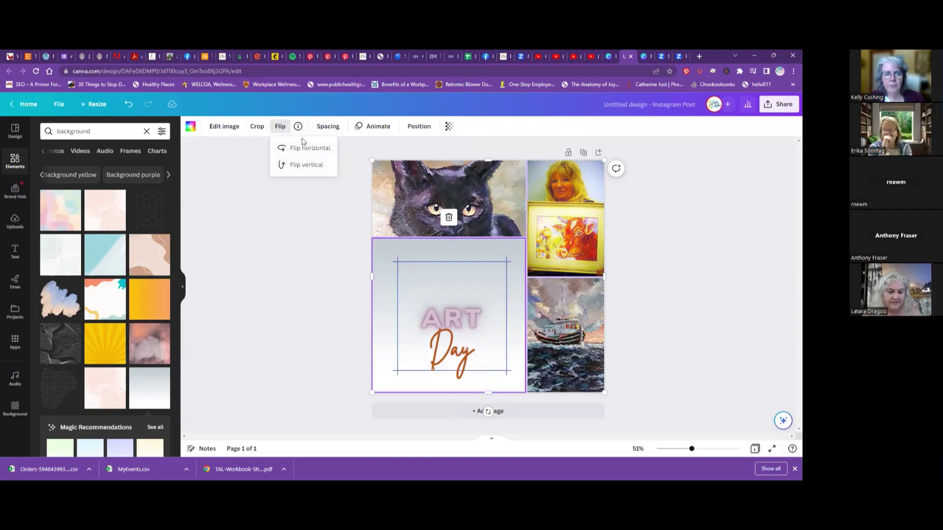
# Step: Try a brightness boost and a drop shadow on the cat painting, then cancel and undo both
pyautogui.click(218, 131)
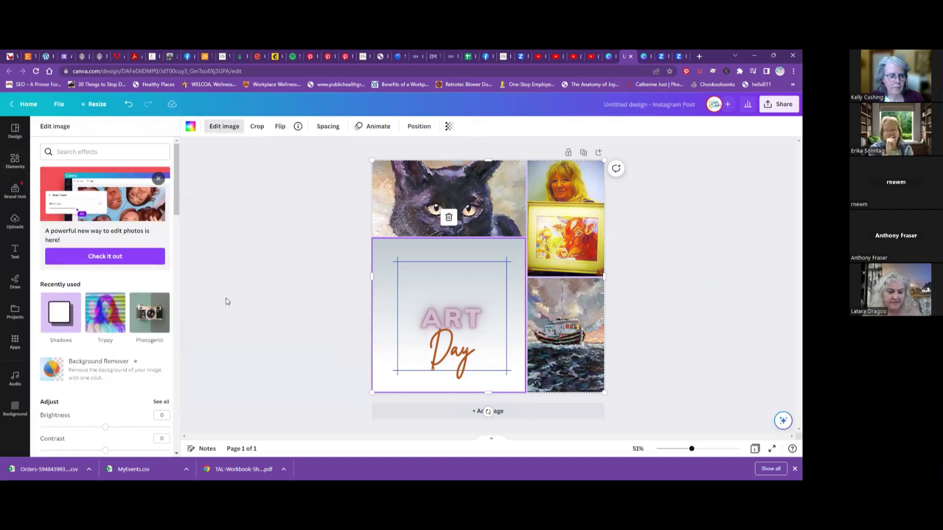
pyautogui.scroll(-4, 113, 355)
pyautogui.scroll(2, 113, 353)
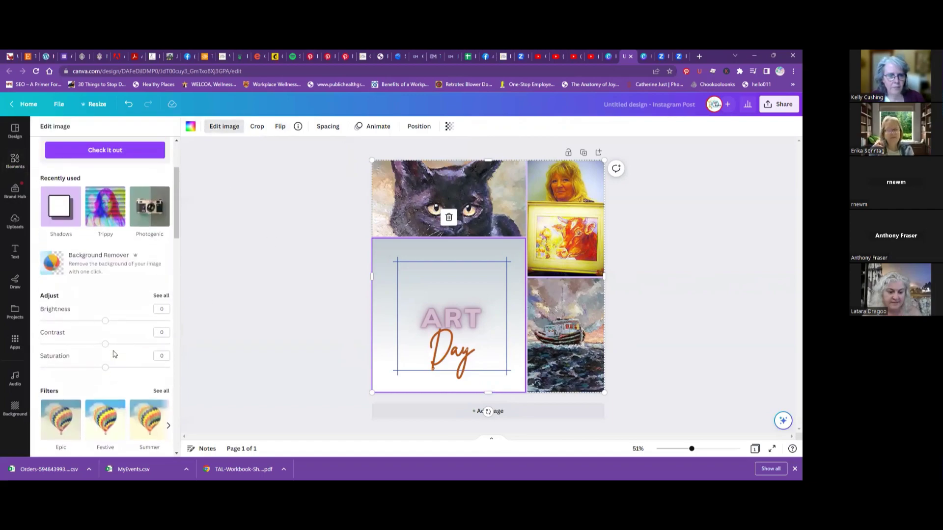
pyautogui.click(426, 209)
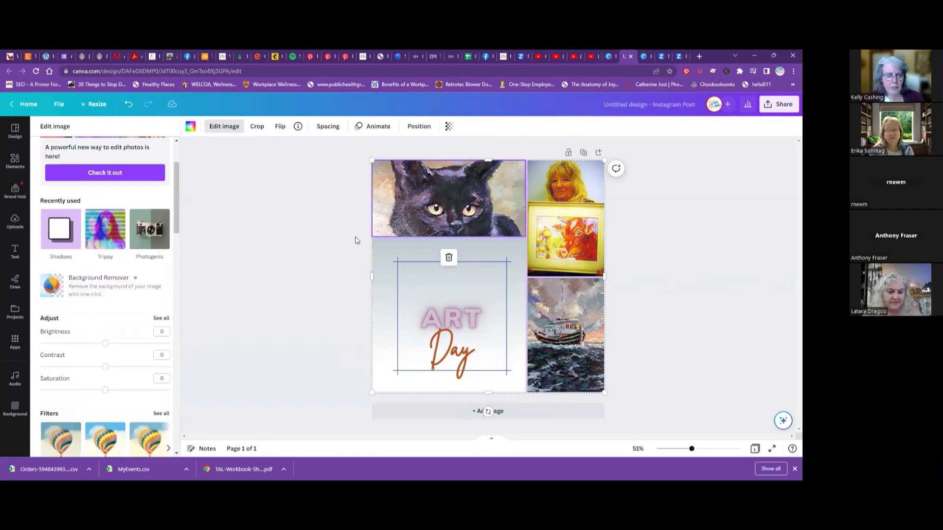
pyautogui.moveTo(105, 345); pyautogui.dragTo(104, 406)
pyautogui.scroll(-5, 96, 330)
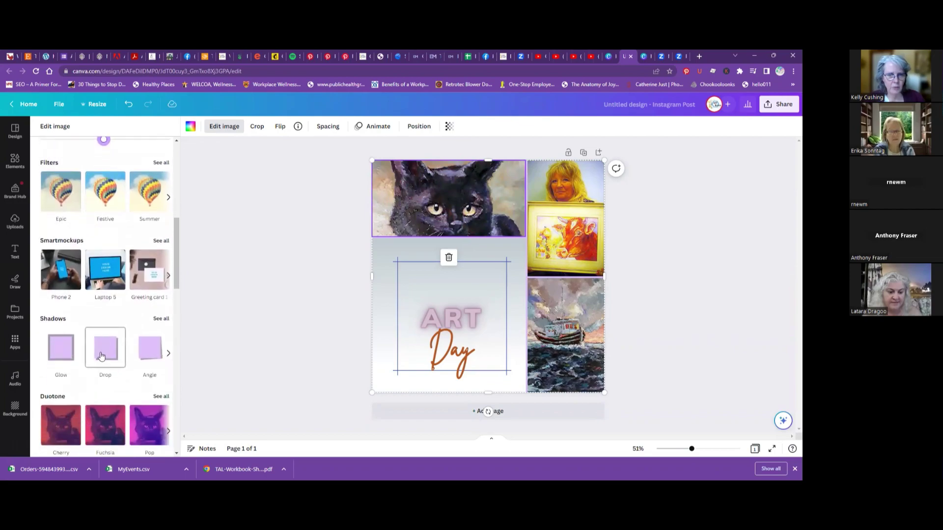
pyautogui.click(102, 355)
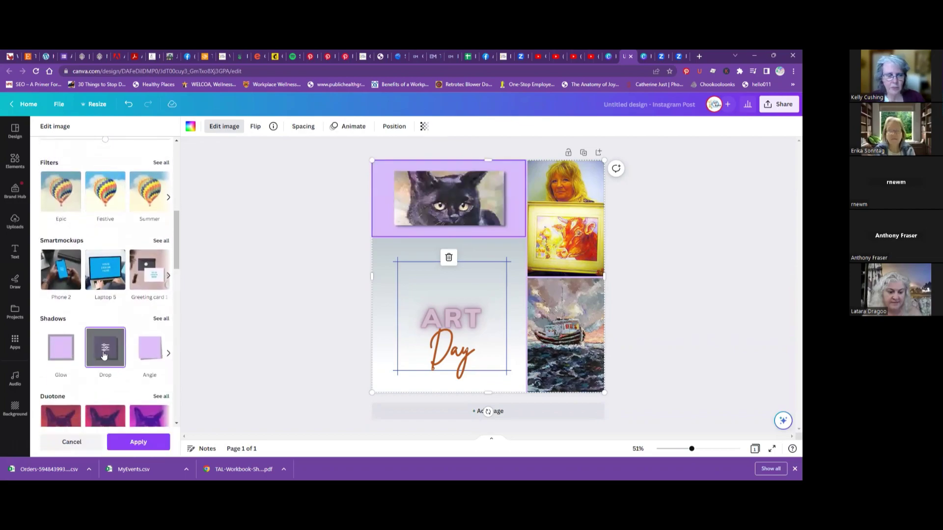
pyautogui.click(103, 348)
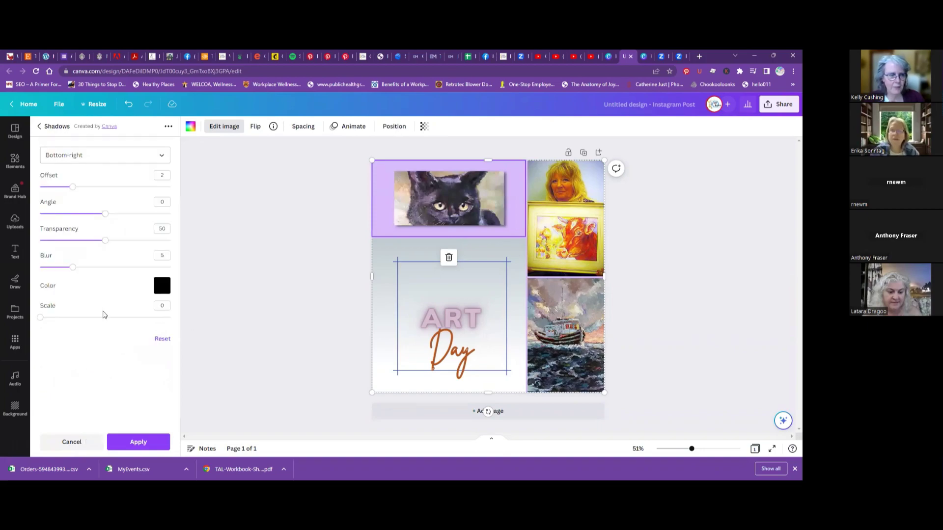
pyautogui.click(70, 444)
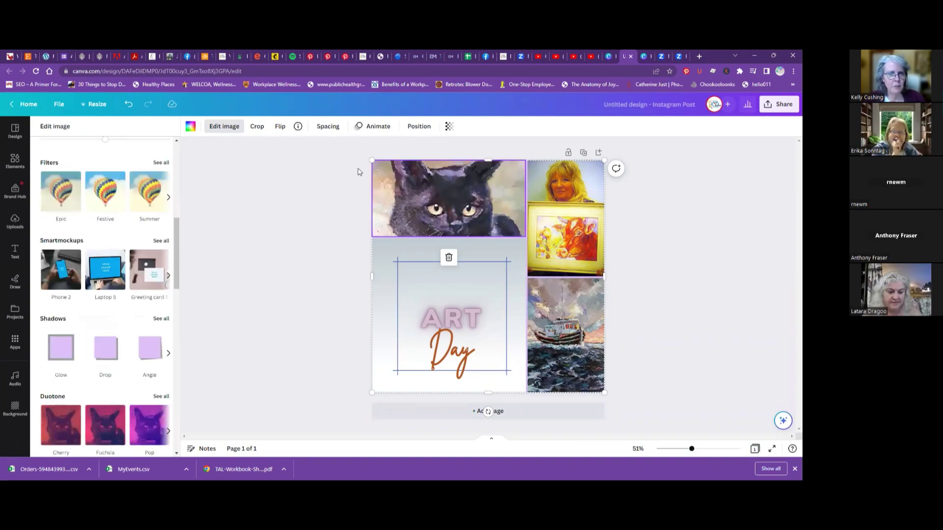
pyautogui.click(129, 105)
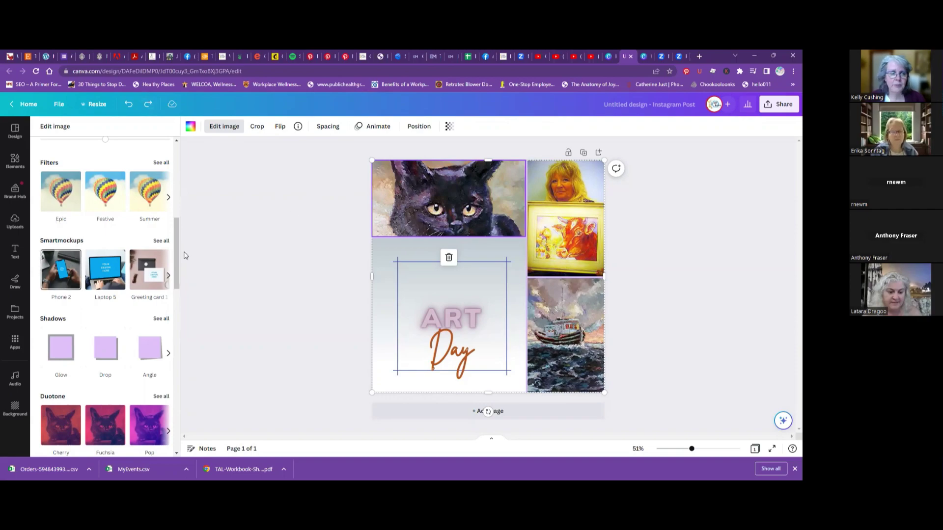
# Step: Browse the full photo filter list for the cat painting without applying one, then go back to Design
pyautogui.moveTo(177, 244); pyautogui.dragTo(174, 222)
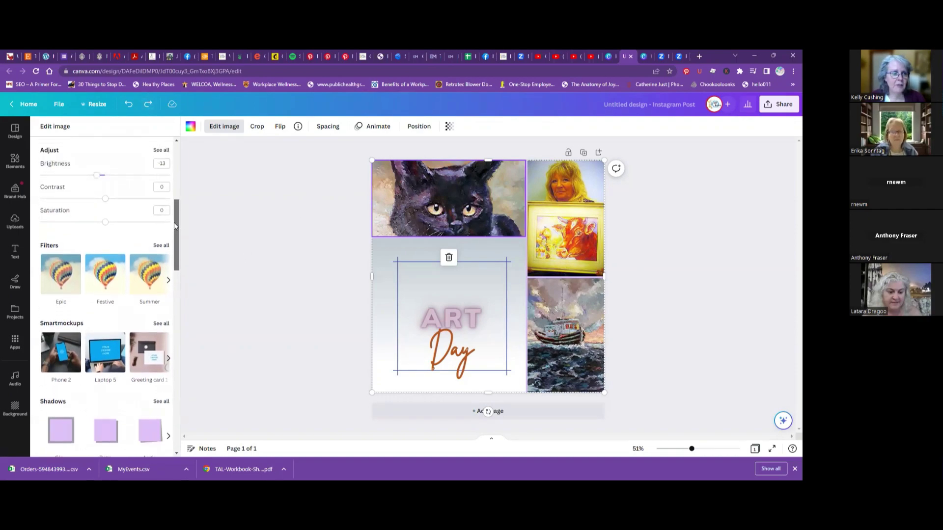
pyautogui.click(161, 245)
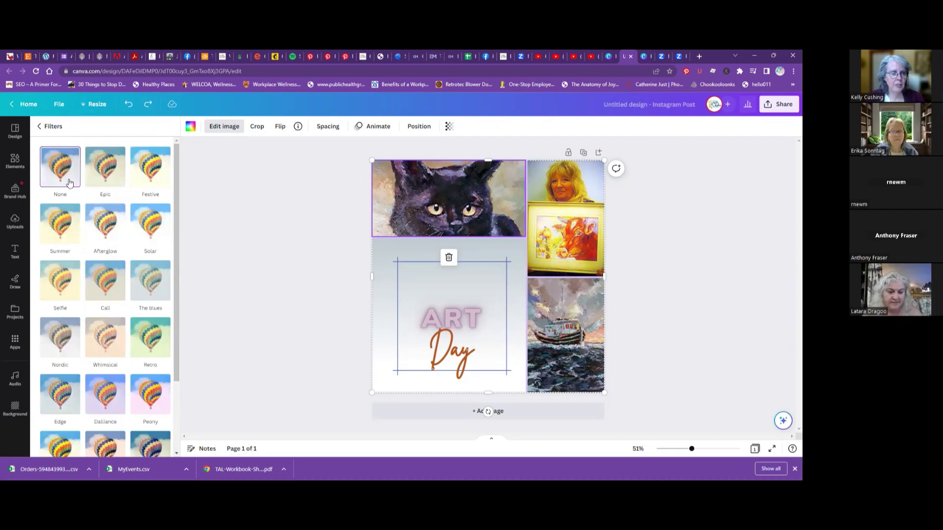
pyautogui.scroll(-1, 94, 226)
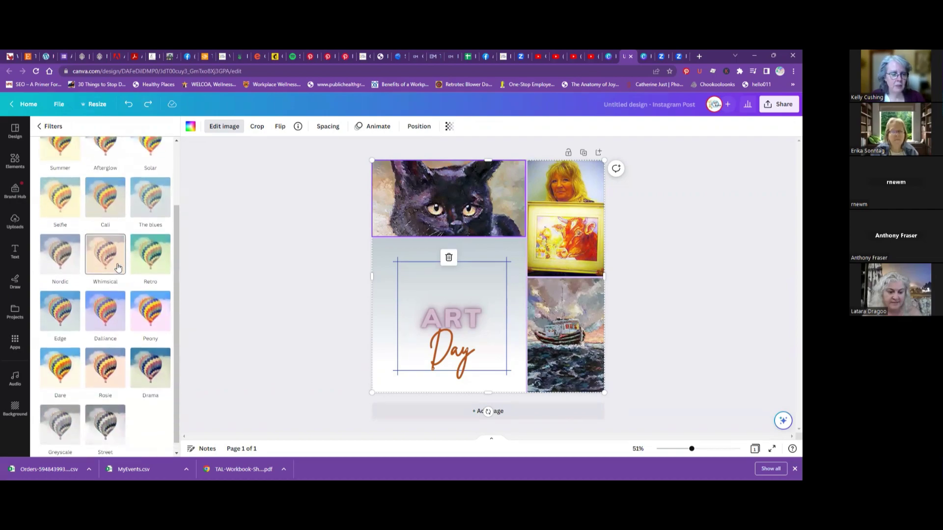
pyautogui.scroll(1, 118, 268)
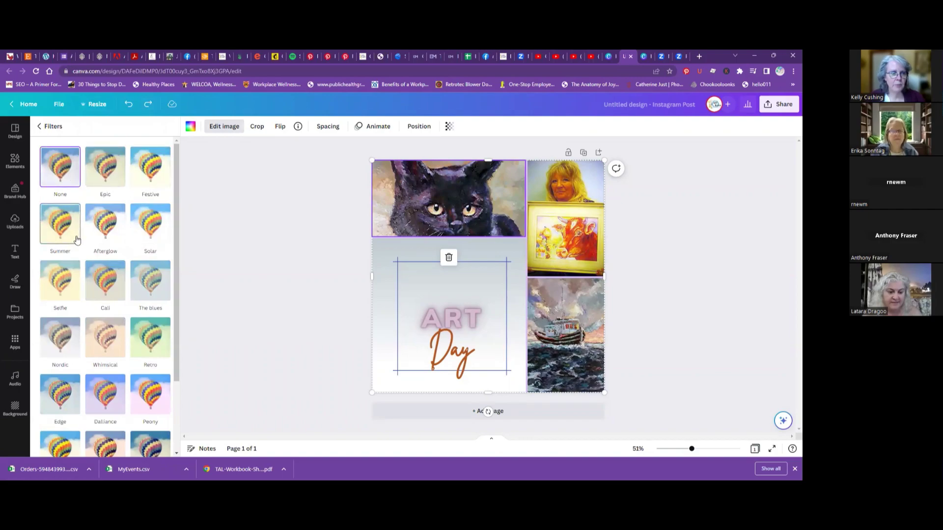
pyautogui.scroll(-2, 80, 237)
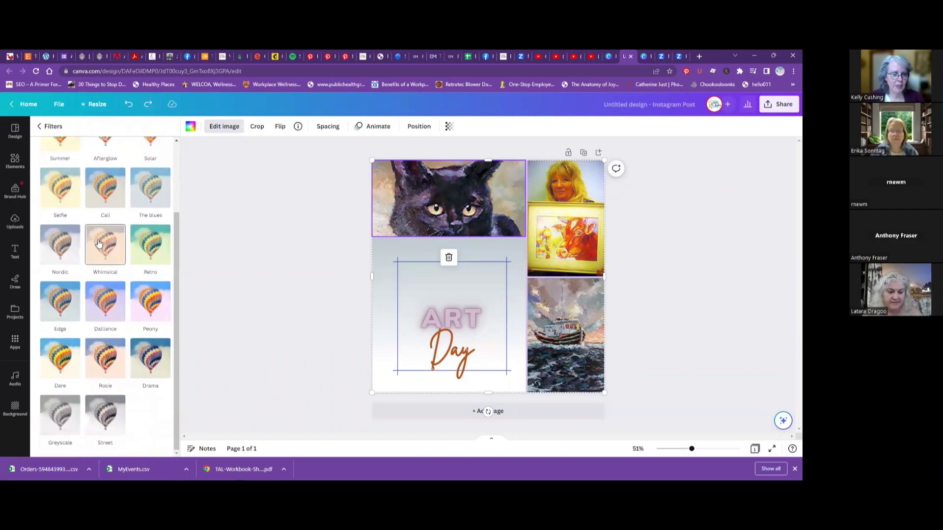
pyautogui.scroll(1, 107, 285)
pyautogui.scroll(-1, 108, 289)
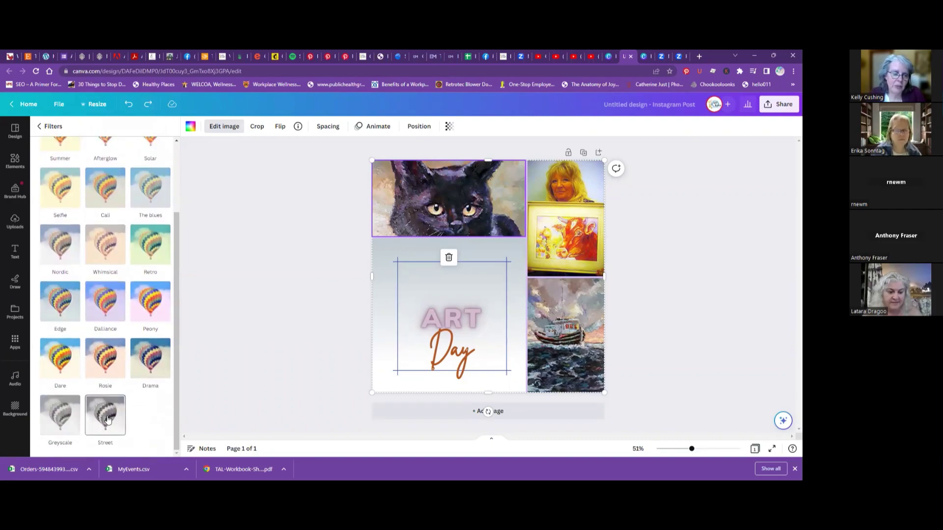
pyautogui.scroll(3, 116, 321)
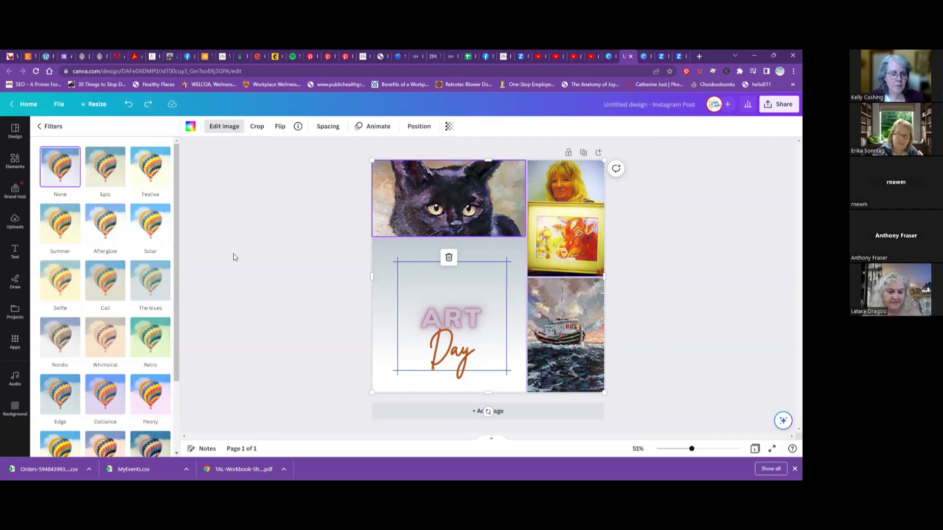
pyautogui.scroll(-2, 162, 280)
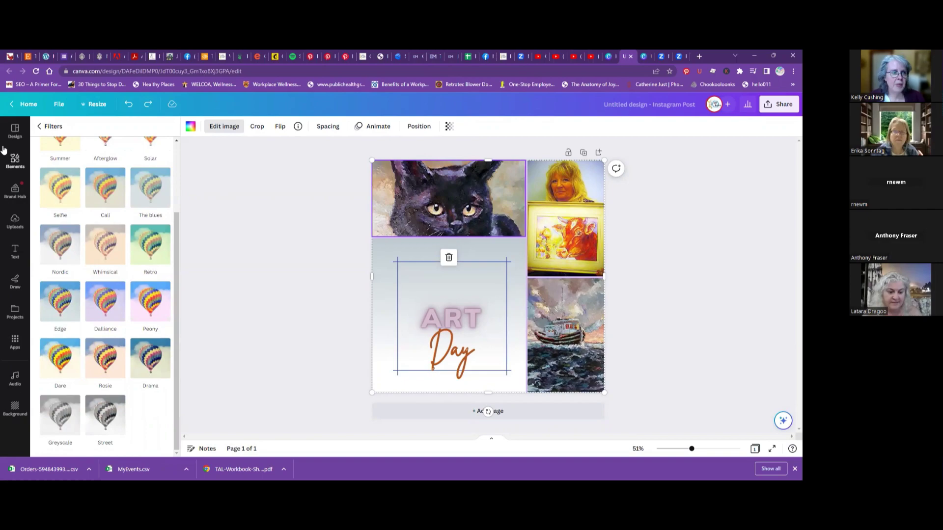
pyautogui.click(14, 132)
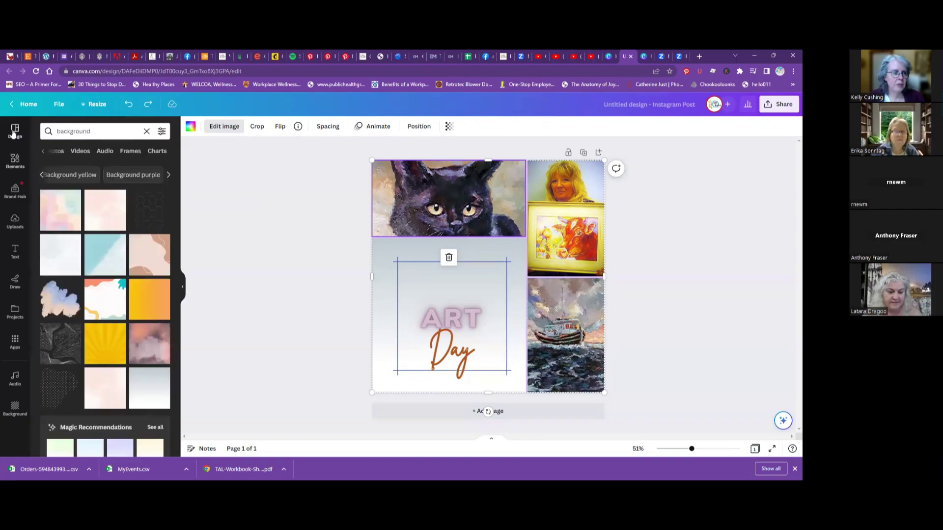
# Step: Apply the Amazing Artwork Collection template from the 'art' results and show the Art Hive Brand Kit
pyautogui.scroll(-5, 111, 285)
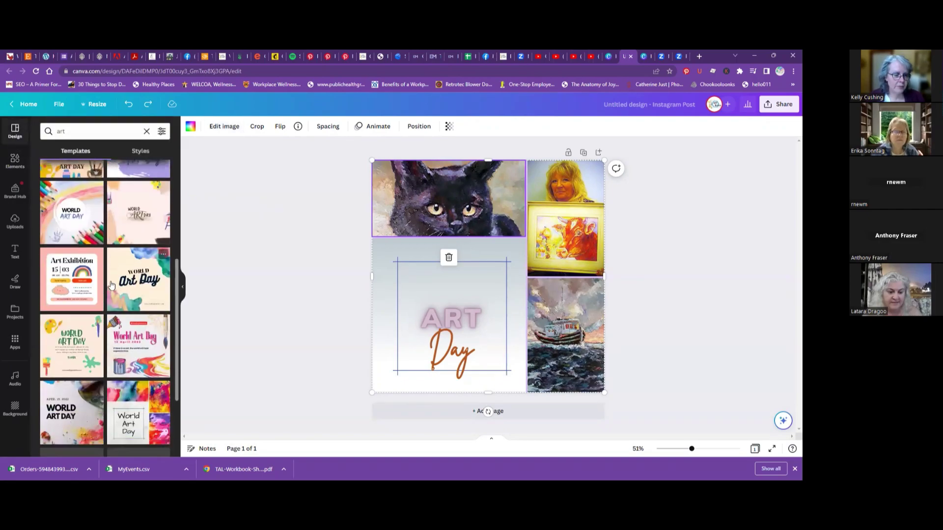
pyautogui.scroll(-5, 111, 285)
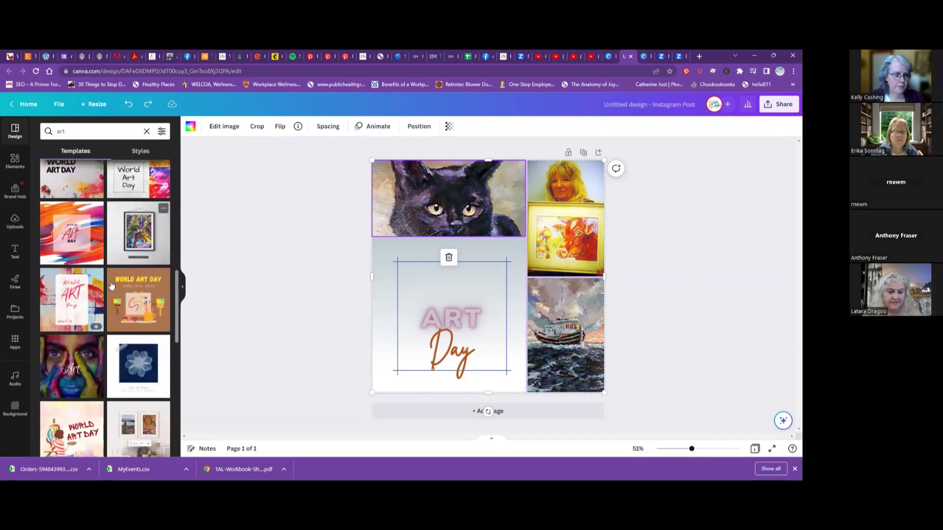
pyautogui.scroll(-1, 112, 285)
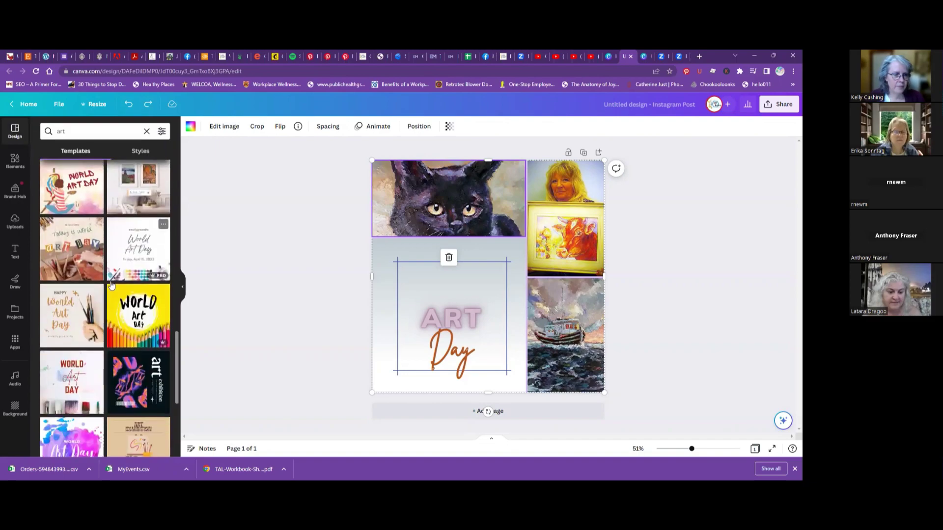
pyautogui.scroll(-5, 96, 280)
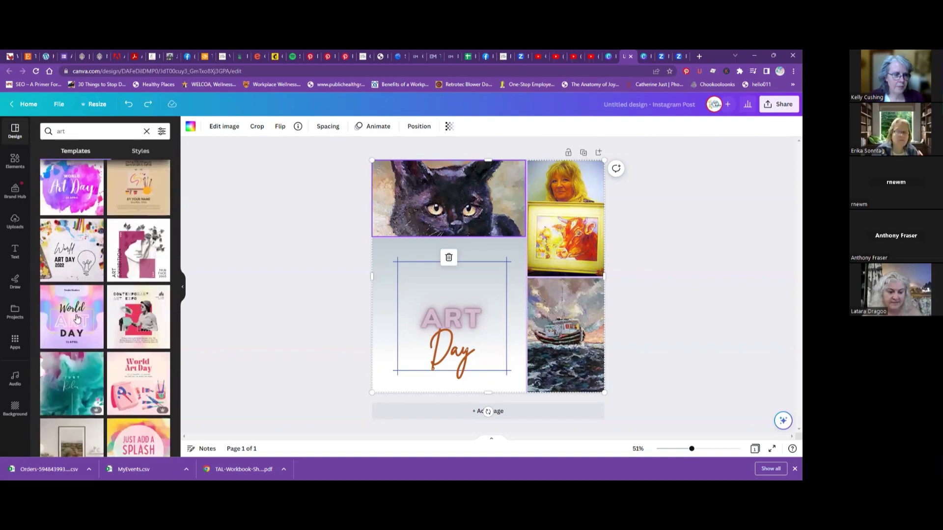
pyautogui.scroll(-4, 101, 281)
pyautogui.scroll(-3, 102, 305)
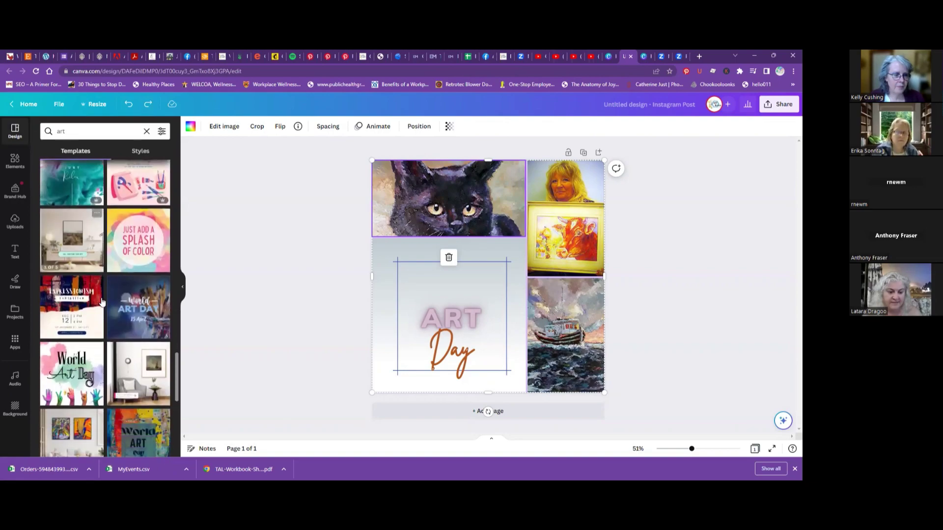
pyautogui.scroll(-6, 102, 301)
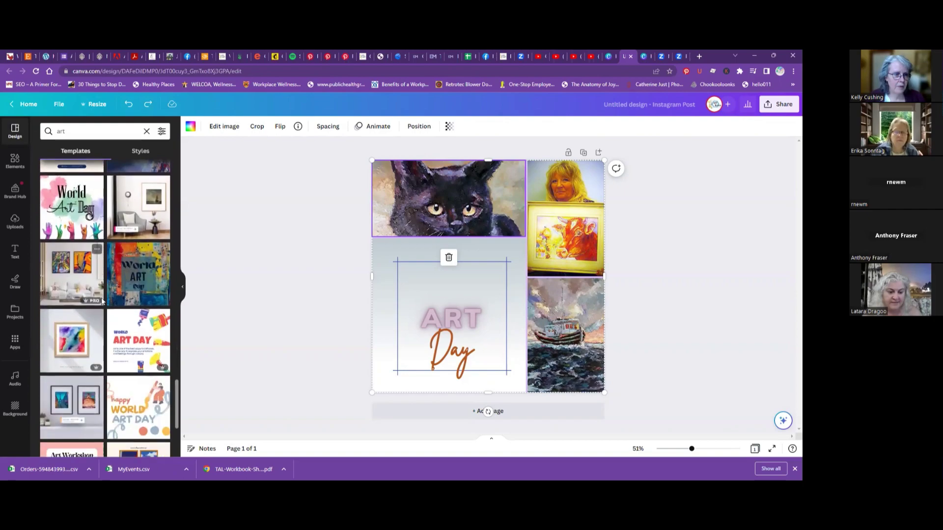
pyautogui.scroll(-3, 102, 301)
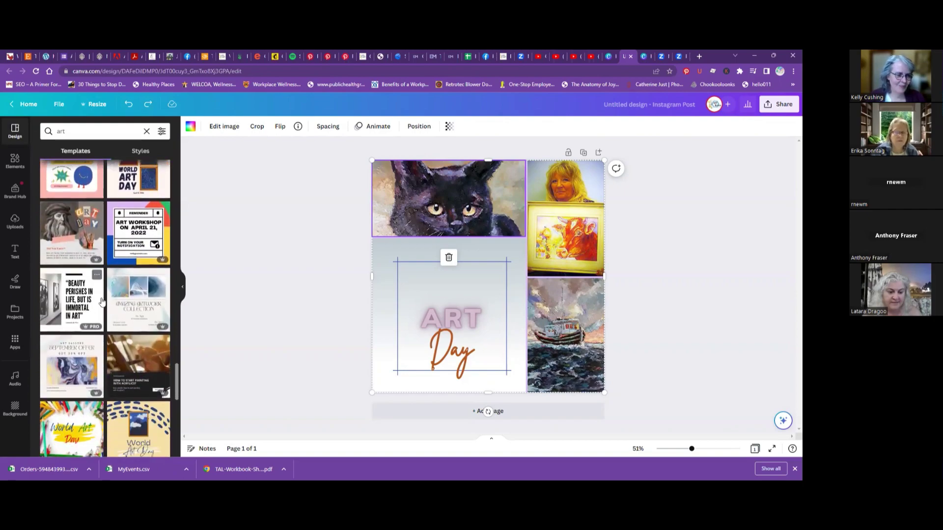
pyautogui.click(132, 314)
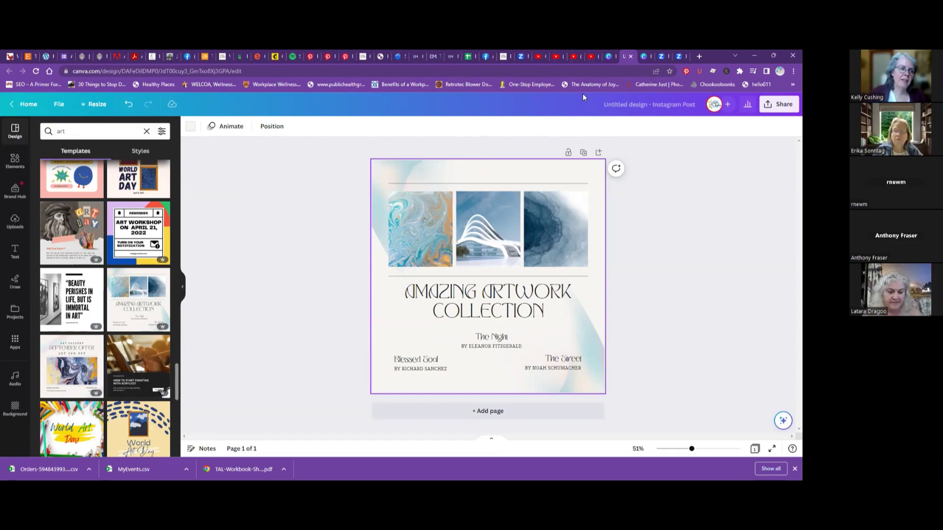
pyautogui.click(16, 192)
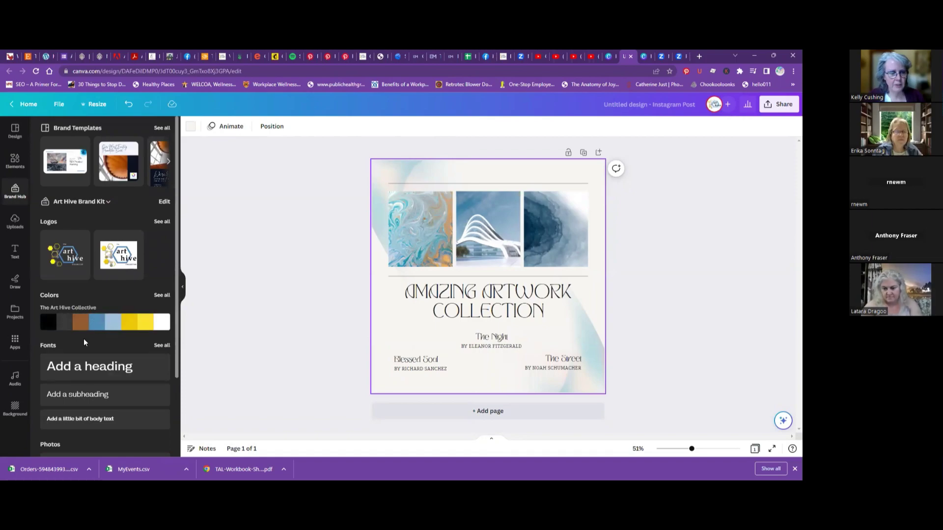
pyautogui.scroll(-2, 91, 337)
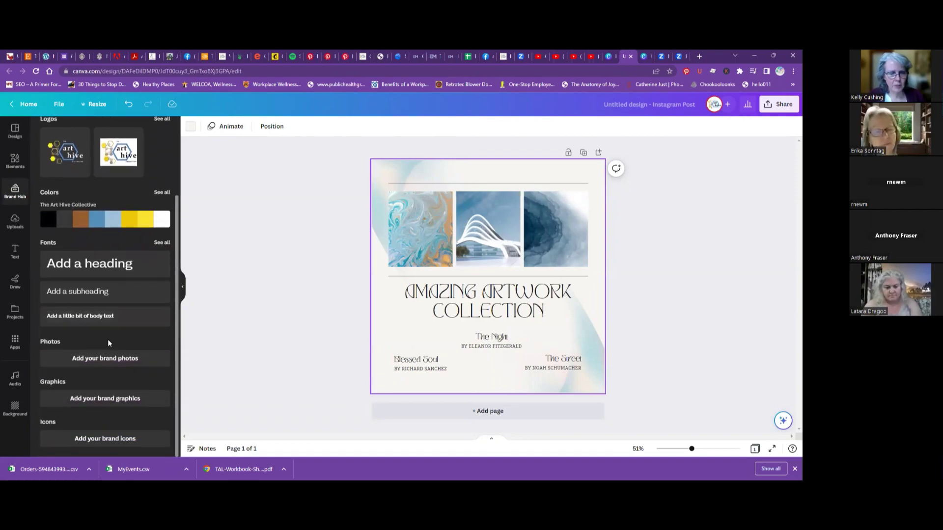
pyautogui.scroll(2, 108, 340)
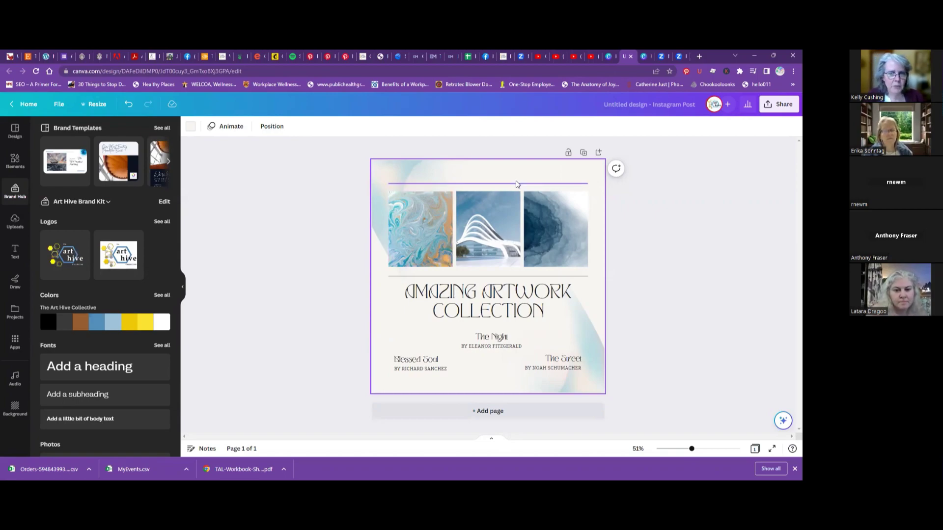
pyautogui.moveTo(63, 325)
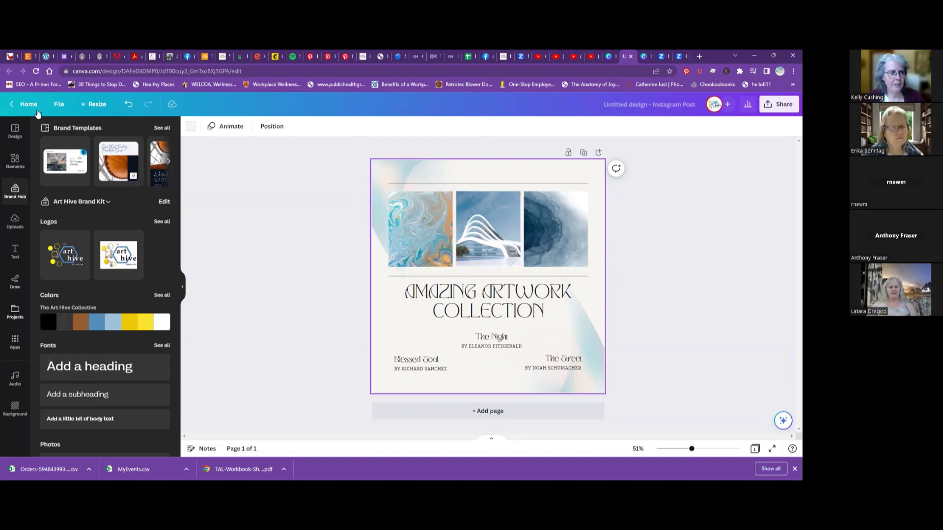
# Step: Leave the template and background results for the Uploads panel and start a file upload
pyautogui.click(14, 130)
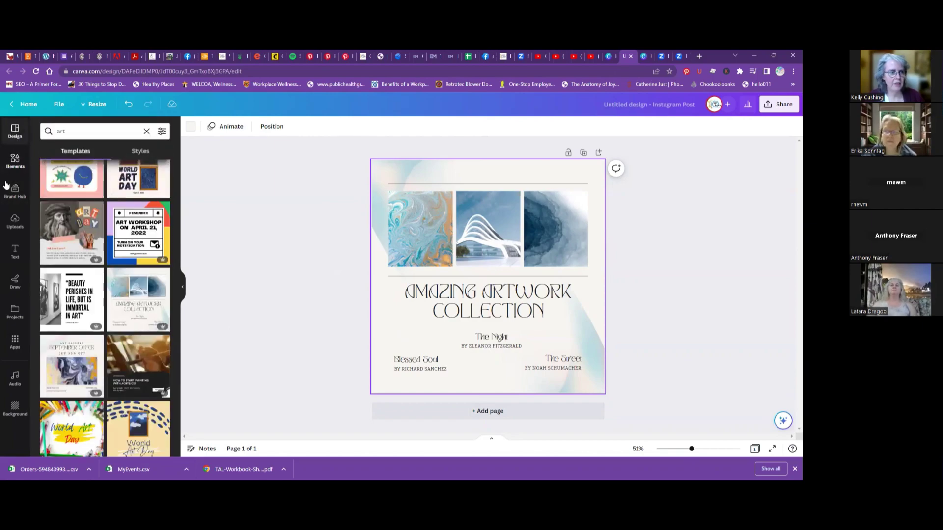
pyautogui.click(15, 159)
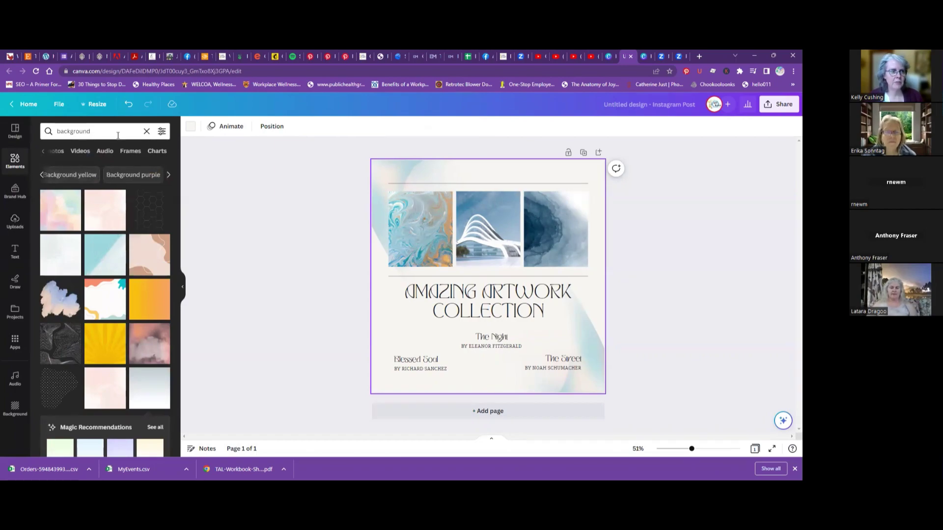
pyautogui.click(14, 221)
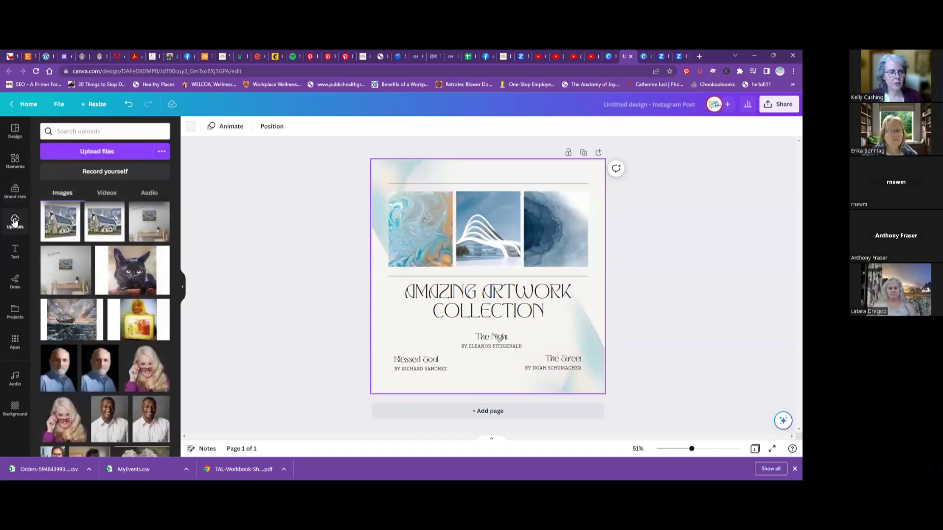
pyautogui.click(97, 152)
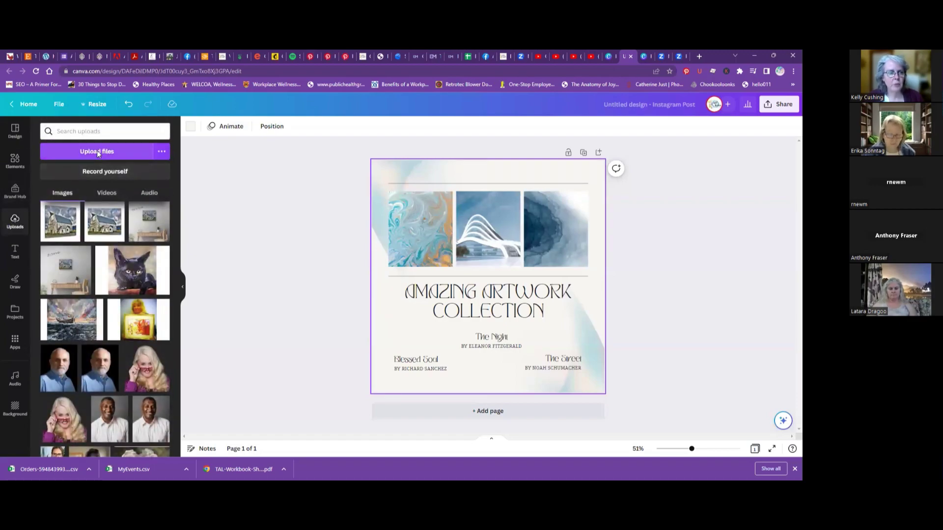
# Step: Browse the external drive into the Art Hive Collective > images folder
pyautogui.scroll(-10, 393, 255)
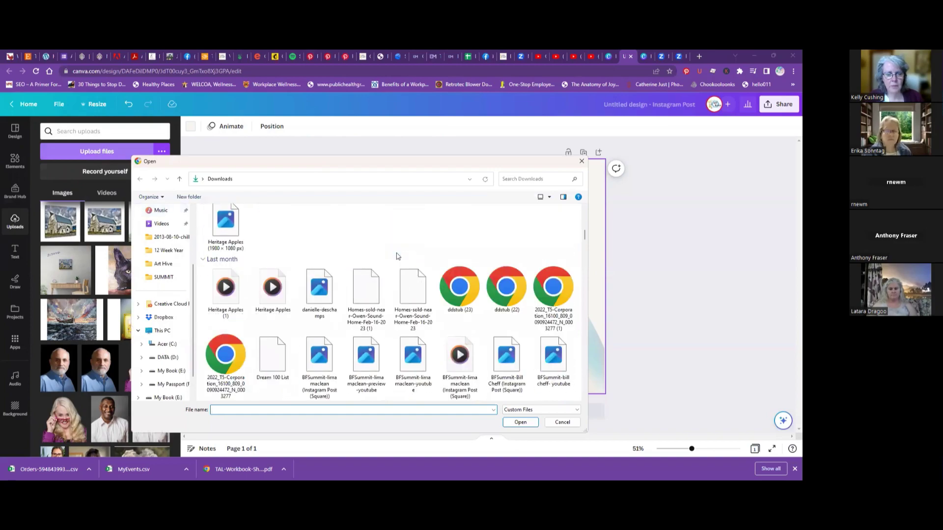
pyautogui.scroll(-8, 430, 261)
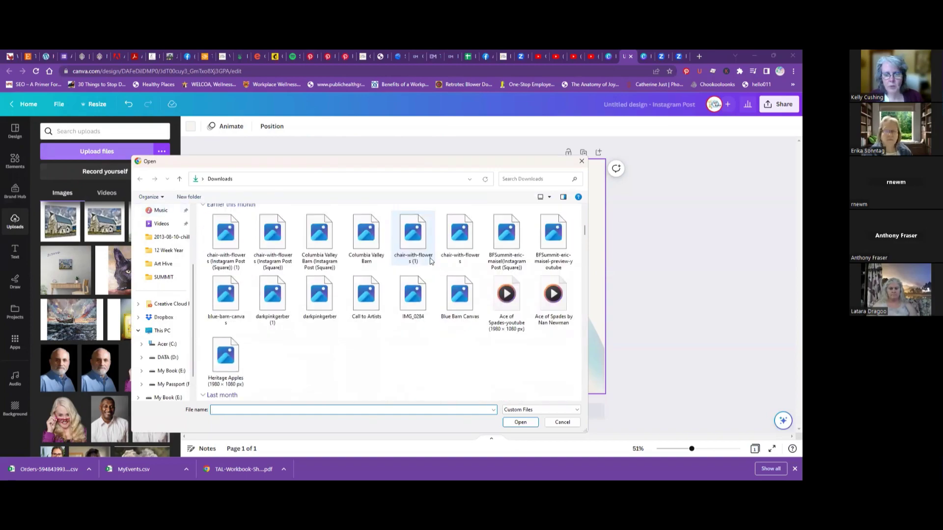
pyautogui.scroll(5, 295, 294)
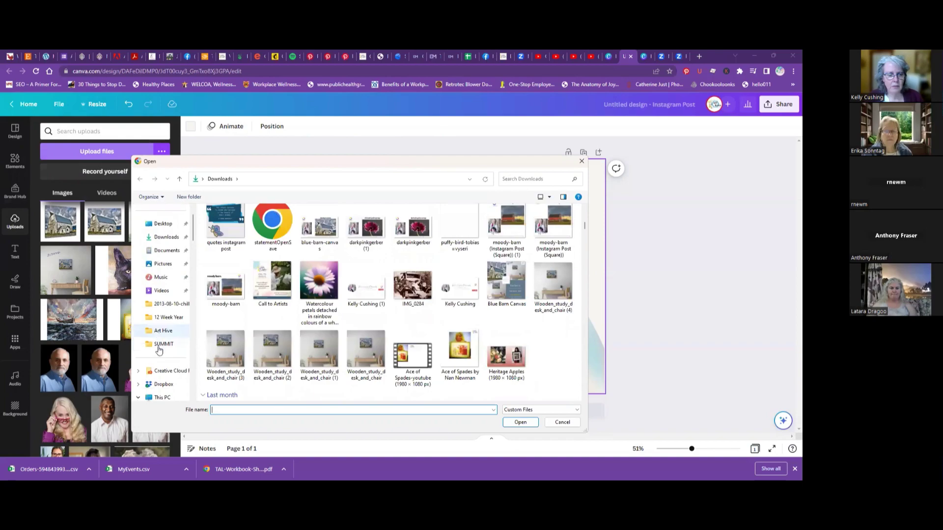
pyautogui.scroll(-6, 164, 344)
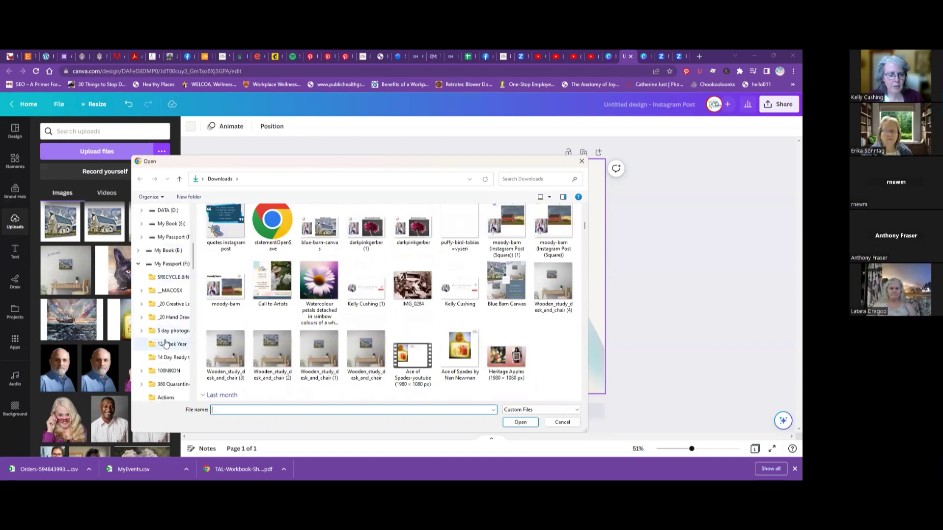
pyautogui.click(166, 343)
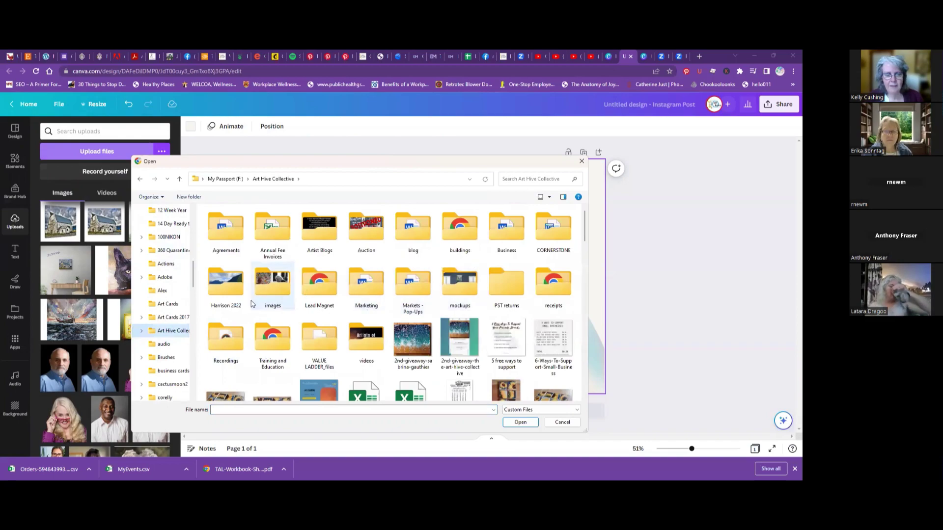
pyautogui.click(274, 295)
pyautogui.doubleClick(275, 295)
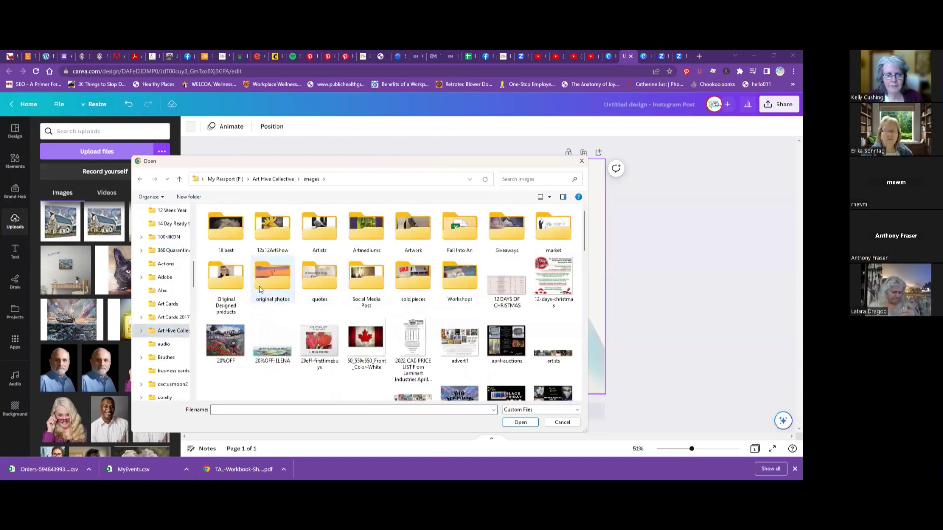
# Step: Go into Artwork > the artist's folder and upload the Blue Poplars painting
pyautogui.doubleClick(412, 229)
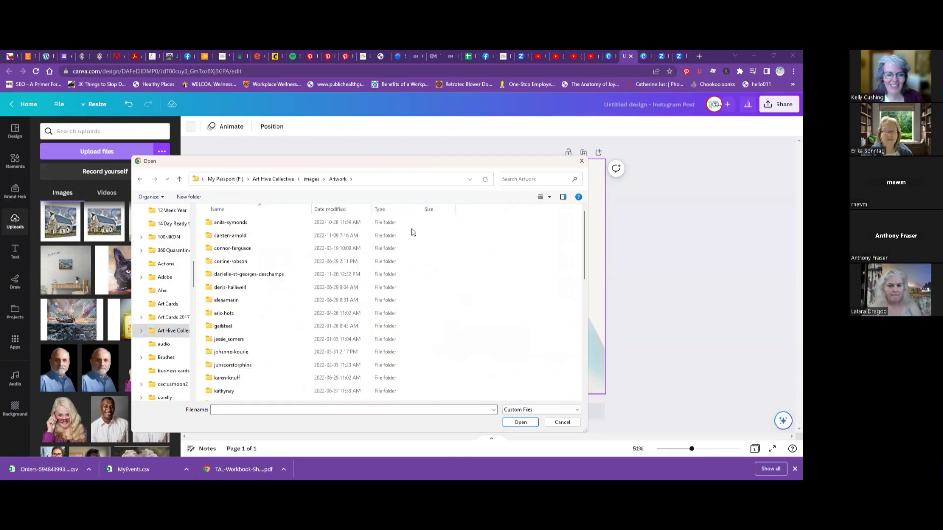
pyautogui.click(235, 238)
pyautogui.doubleClick(235, 238)
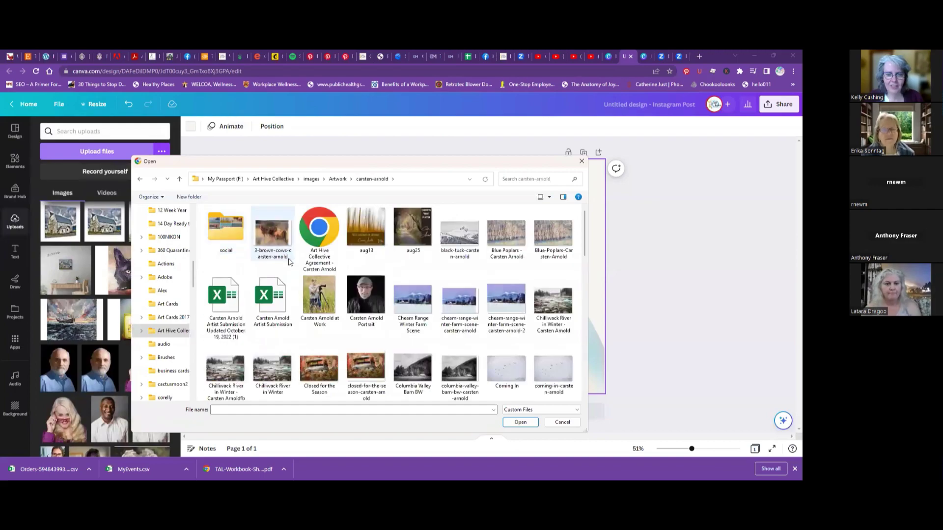
pyautogui.click(508, 239)
pyautogui.doubleClick(508, 239)
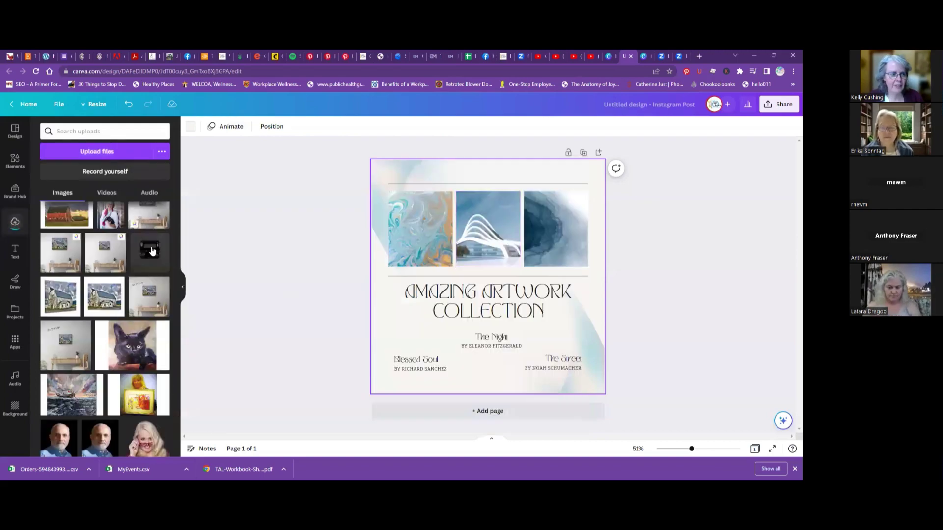